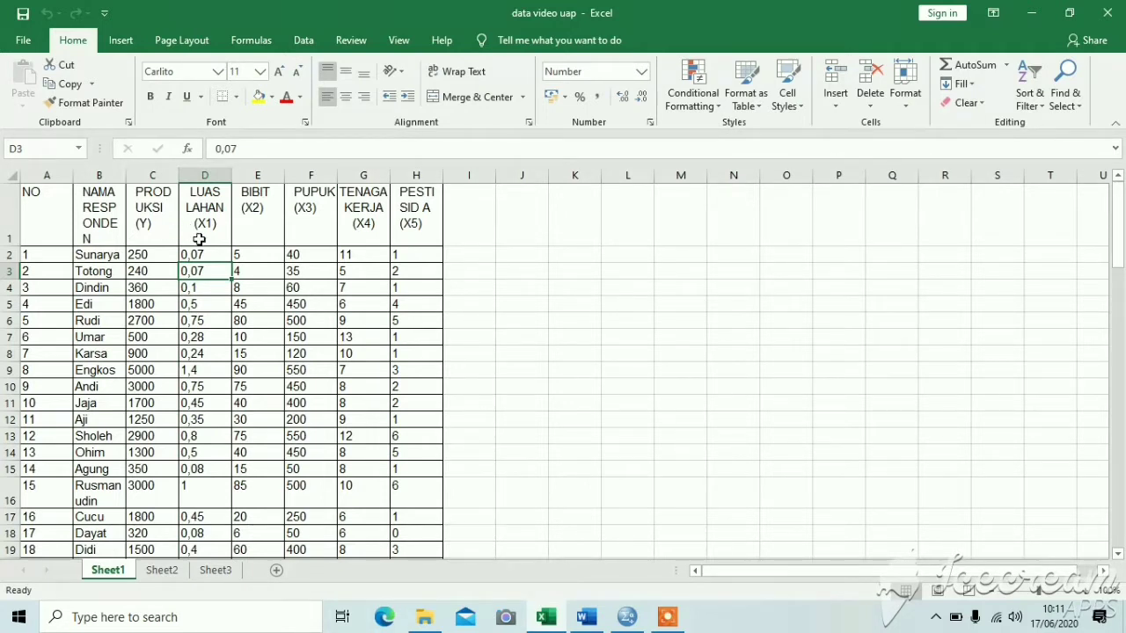
# Switch to SPSS and define six variables named Y, X1, X2, X3, X4 and X5.
pyautogui.click(620, 623)
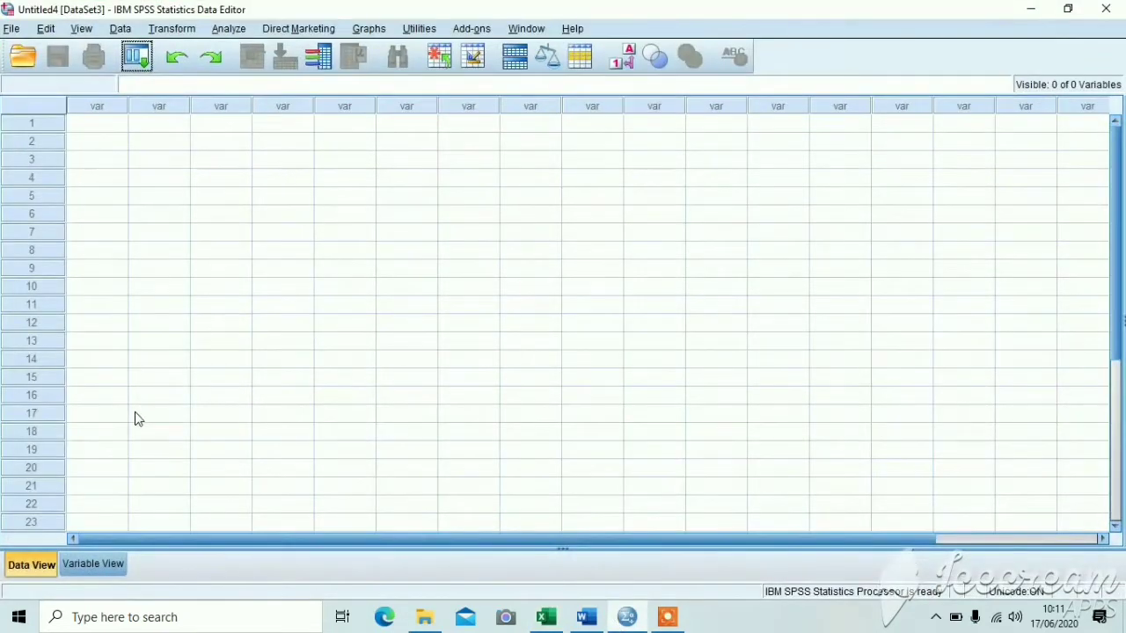
pyautogui.click(104, 565)
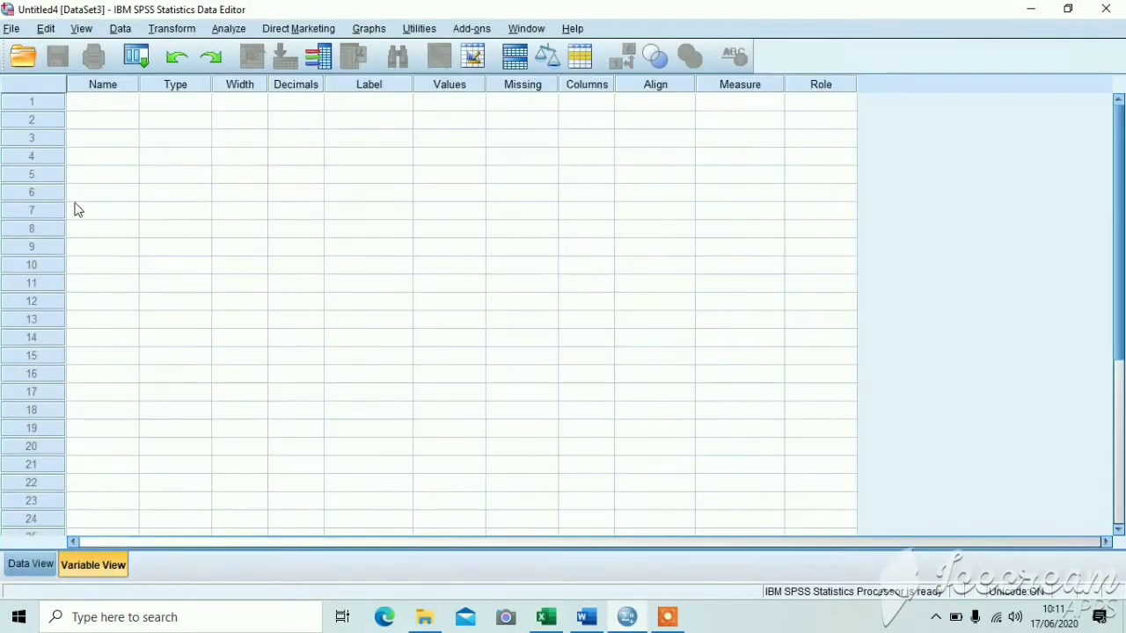
pyautogui.click(86, 106)
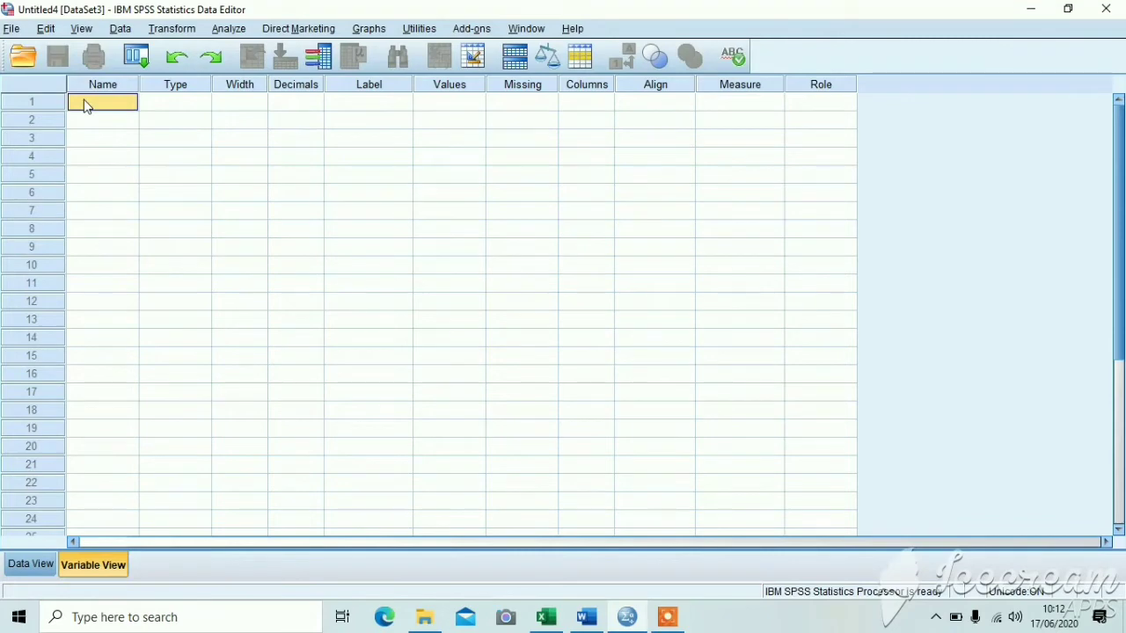
pyautogui.write('Y')
pyautogui.press('Return')
pyautogui.write('X')
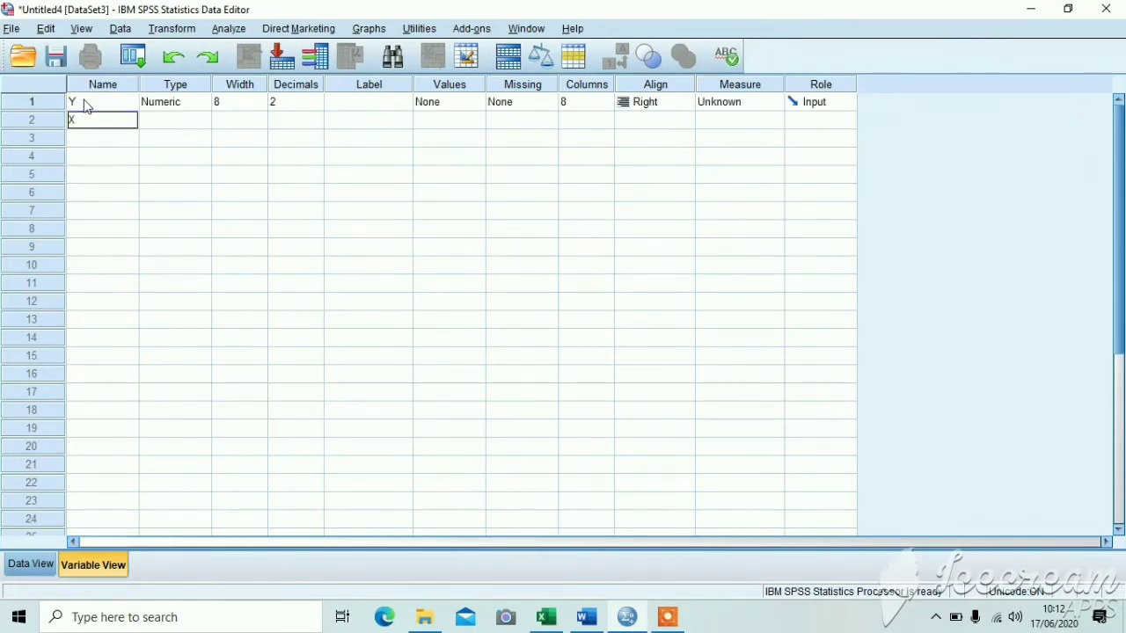
pyautogui.write('1')
pyautogui.press('Return')
pyautogui.write('X2')
pyautogui.press('Return')
pyautogui.write('X')
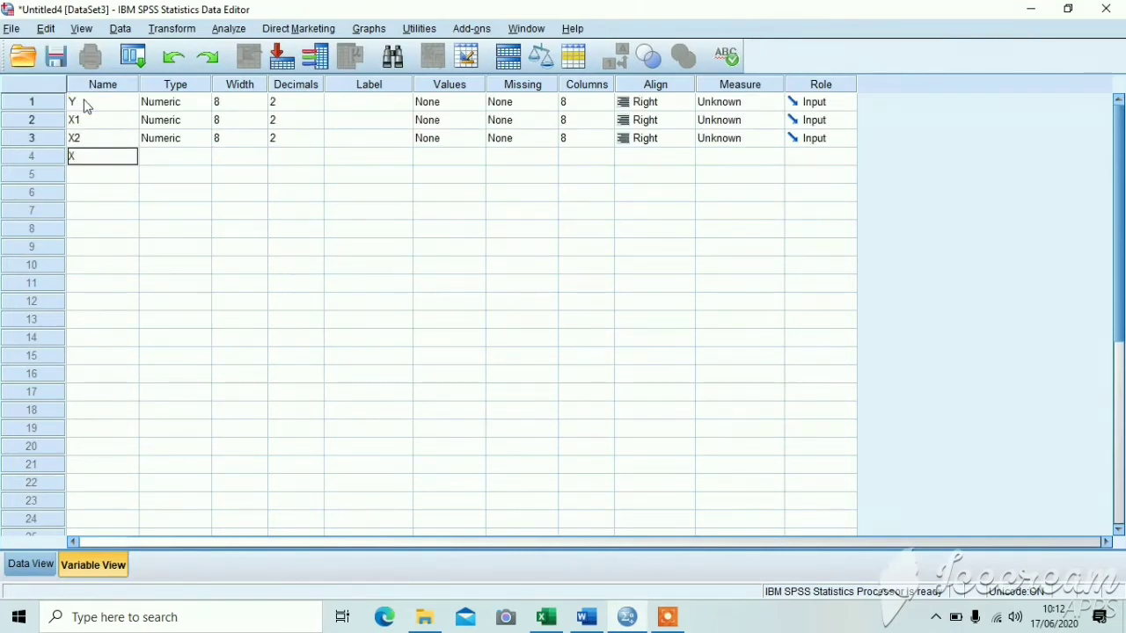
pyautogui.write('3')
pyautogui.press('Return')
pyautogui.write('X4')
pyautogui.press('Return')
pyautogui.write('X')
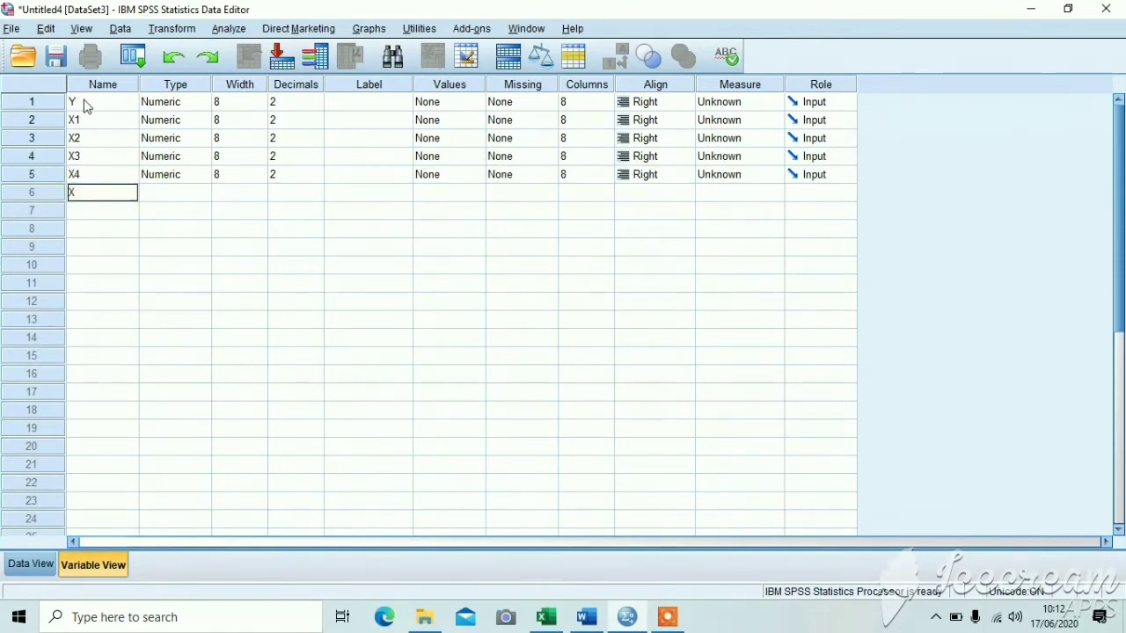
pyautogui.write('5')
pyautogui.press('Return')
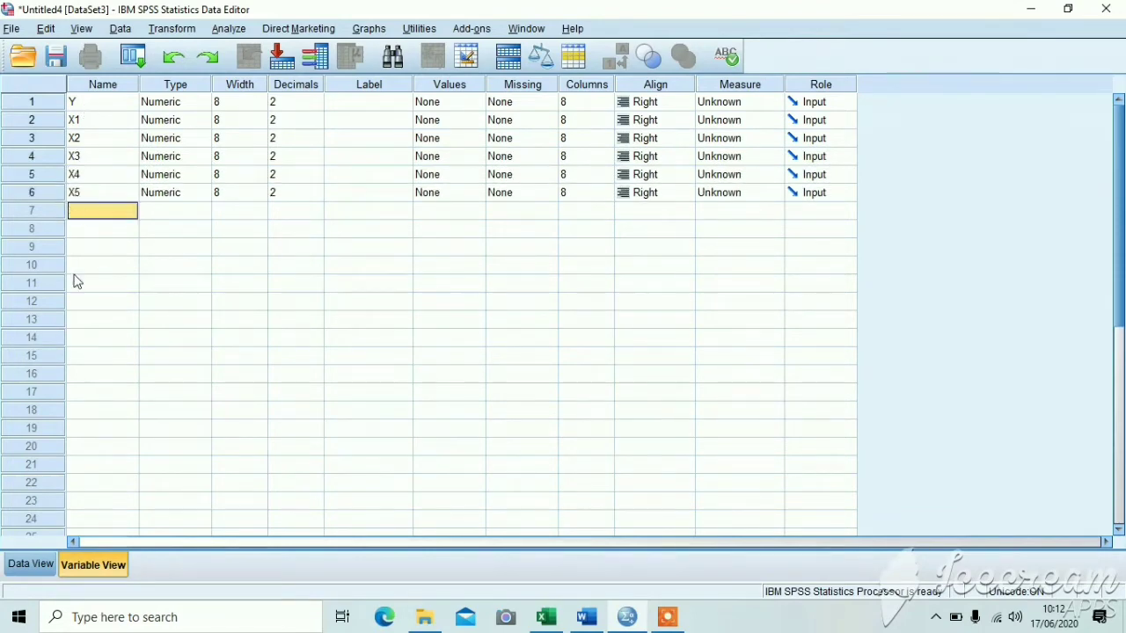
# Switch to the Excel workbook and copy the data values in A2:F88 of Sheet2, leaving out the header row.
pyautogui.click(41, 570)
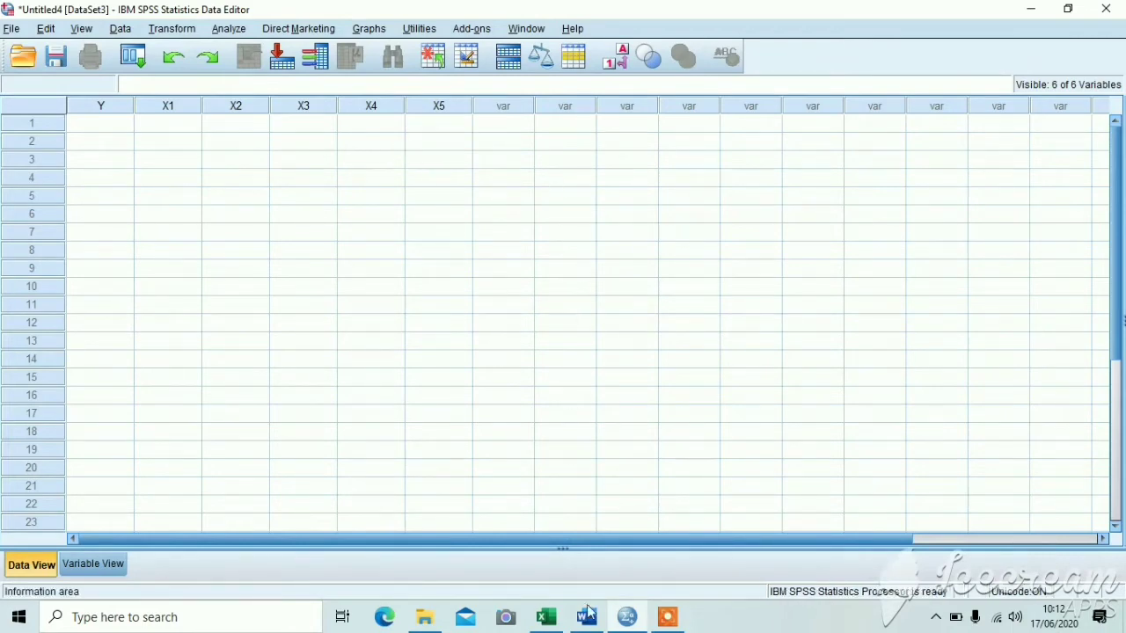
pyautogui.click(545, 617)
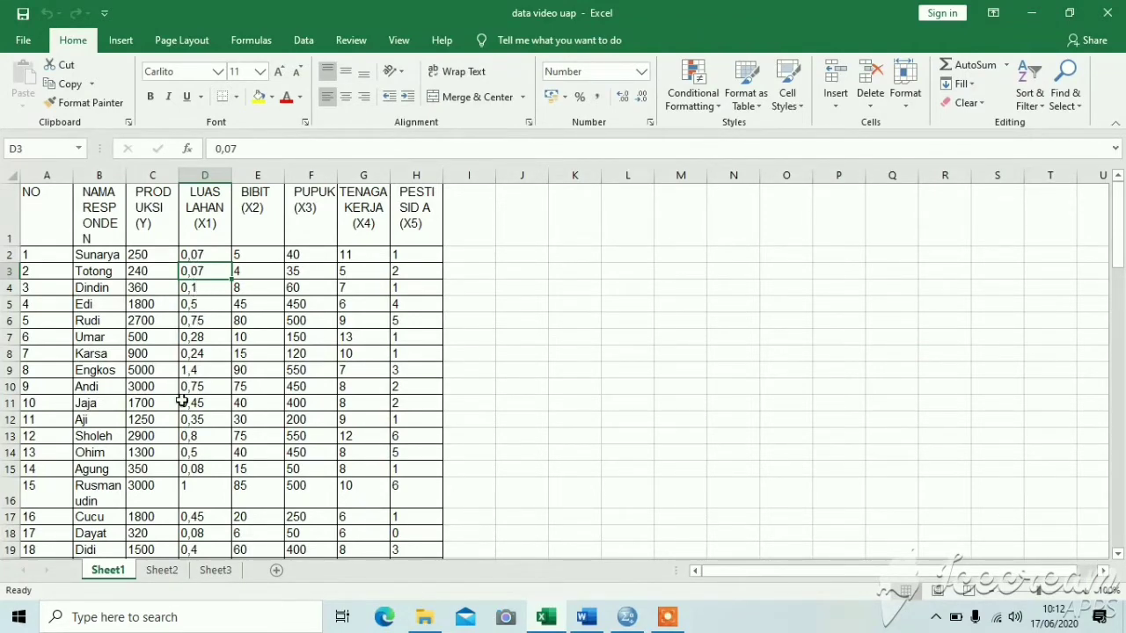
pyautogui.click(163, 572)
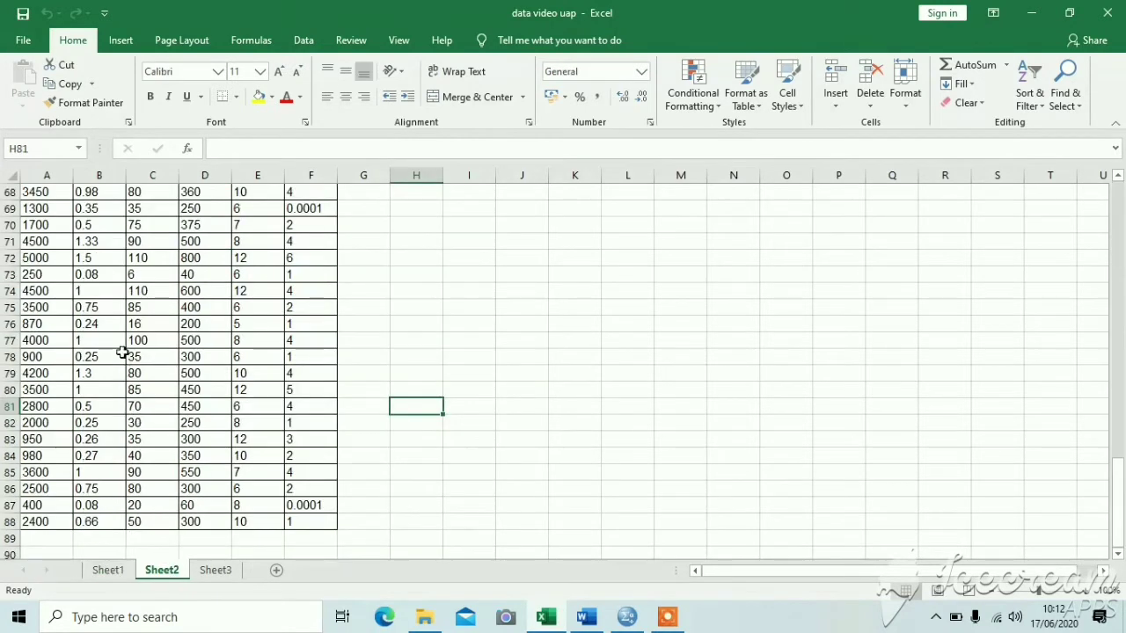
pyautogui.scroll(6, 83, 293)
pyautogui.scroll(16, 83, 294)
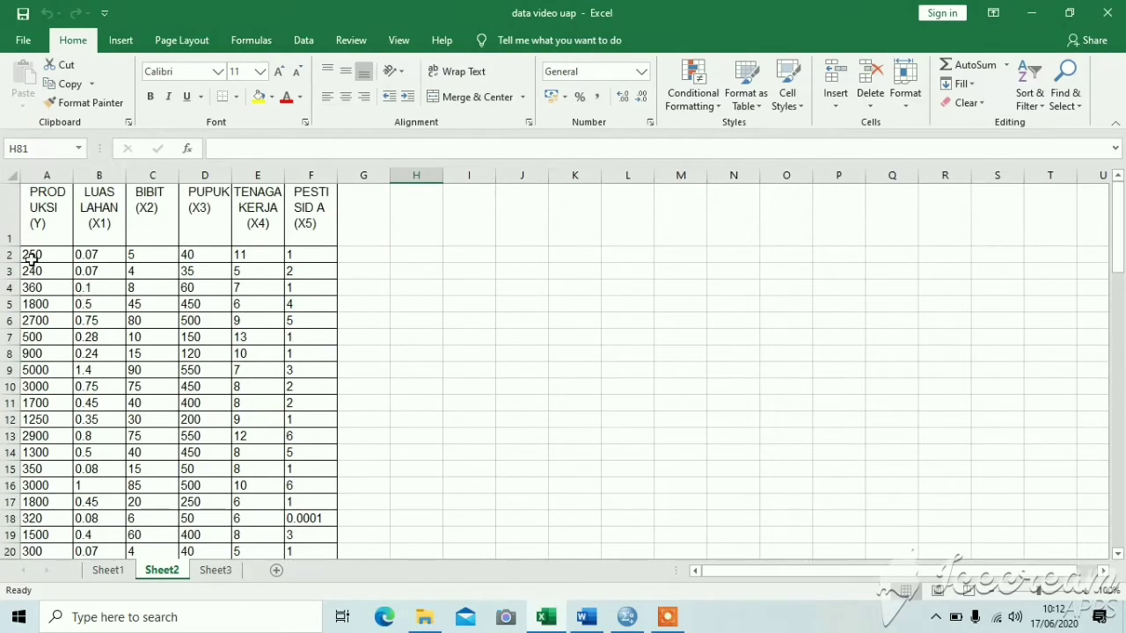
pyautogui.moveTo(29, 254); pyautogui.dragTo(329, 520)
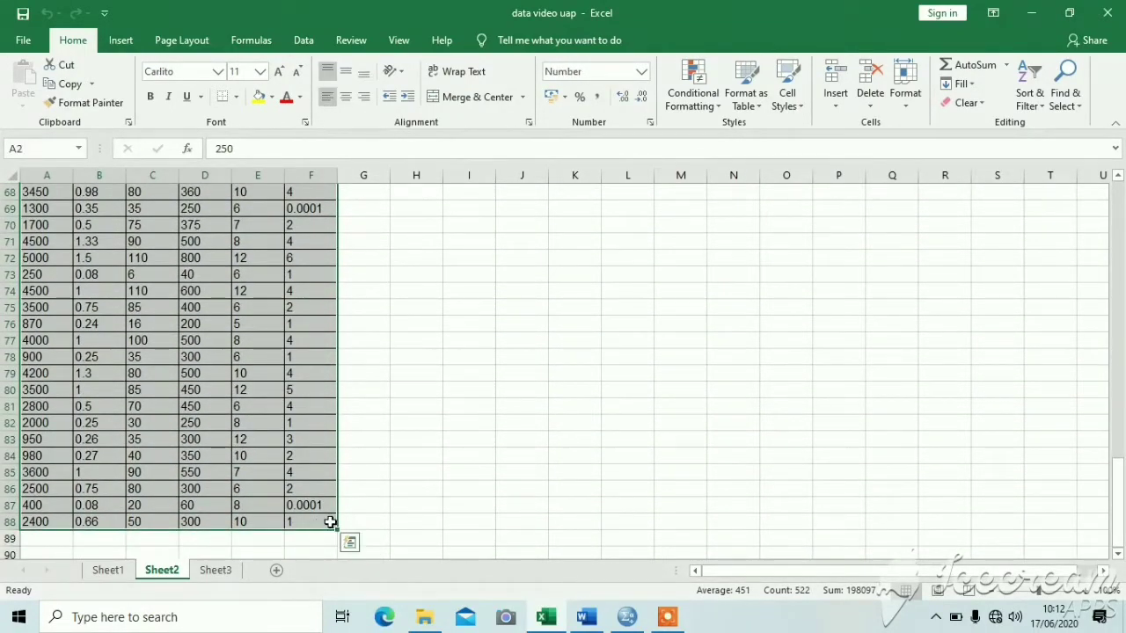
pyautogui.hotkey('ctrl', 'c')
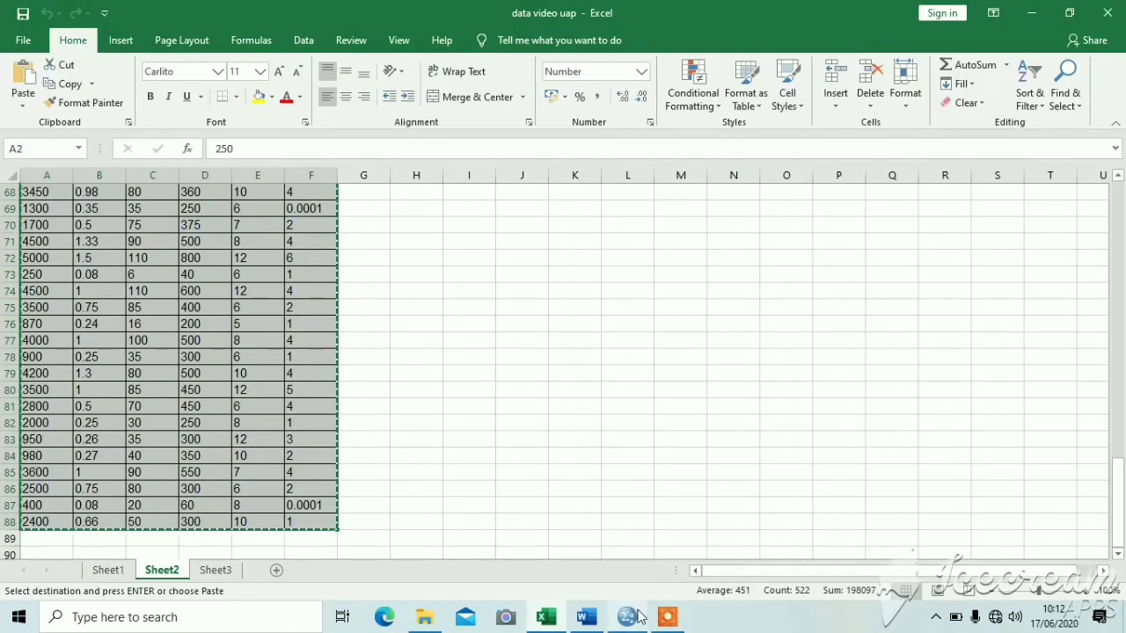
# Switch back to SPSS and paste the copied data starting at the first case of variable Y.
pyautogui.click(636, 617)
pyautogui.click(96, 130)
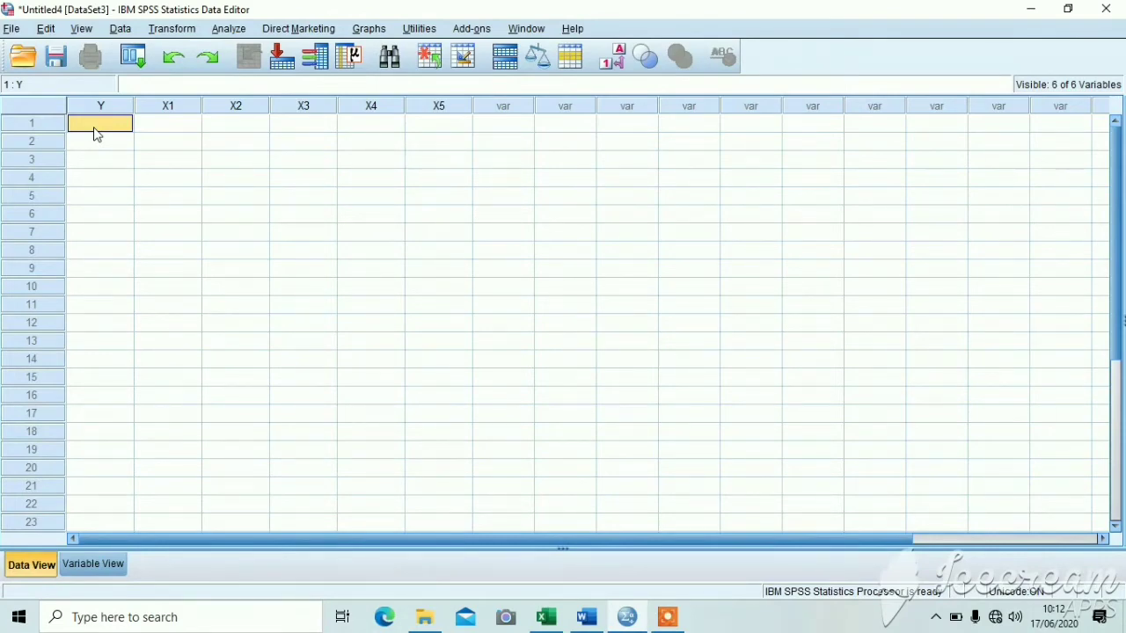
pyautogui.click(96, 133)
pyautogui.hotkey('ctrl', 'v')
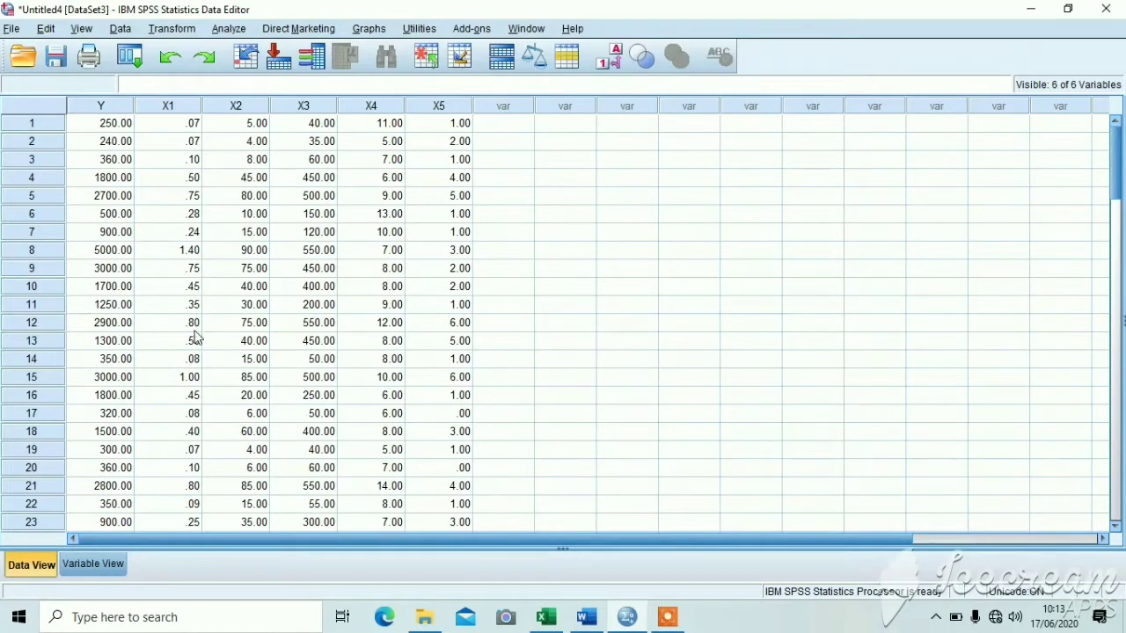
# Set the measurement level of all six variables, Y and X1 through X5, to Scale.
pyautogui.click(105, 565)
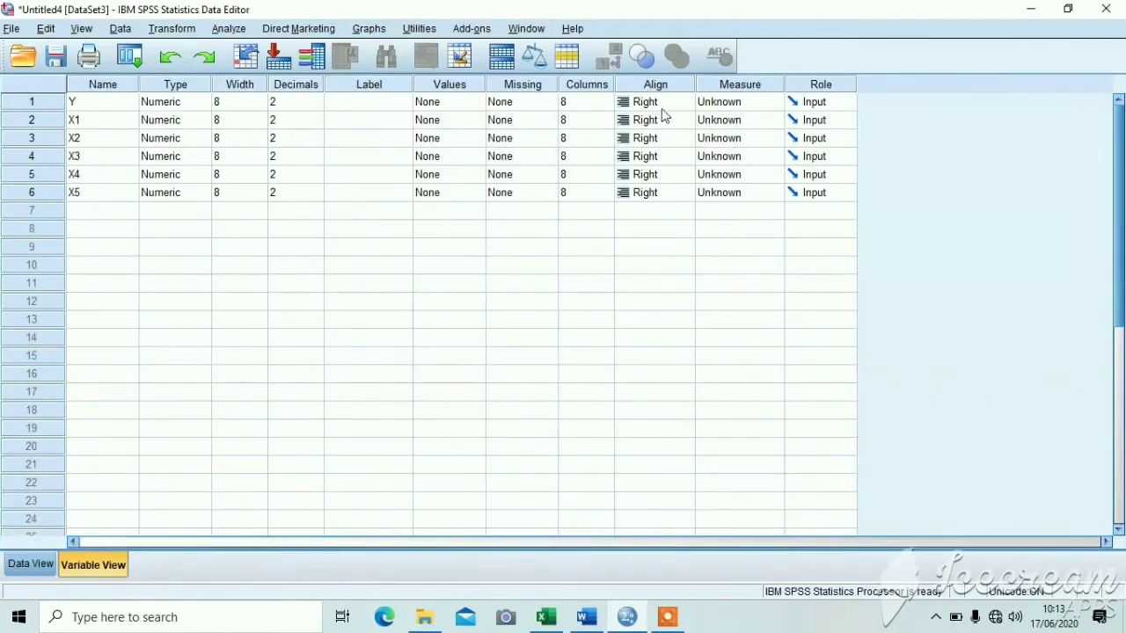
pyautogui.click(712, 106)
pyautogui.click(724, 120)
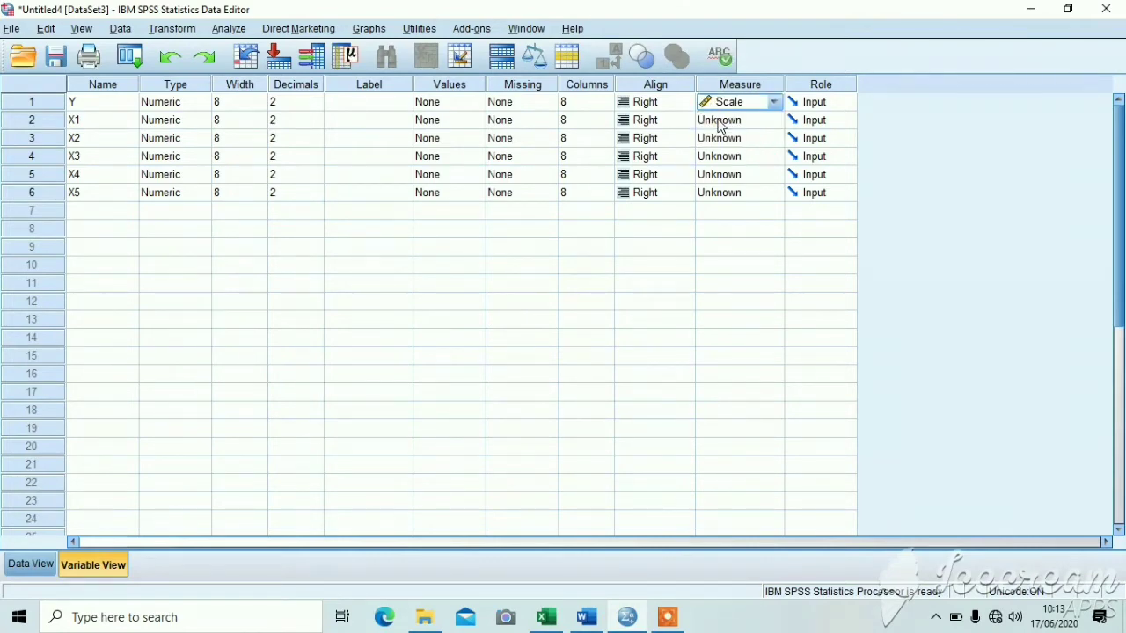
pyautogui.click(722, 125)
pyautogui.click(724, 139)
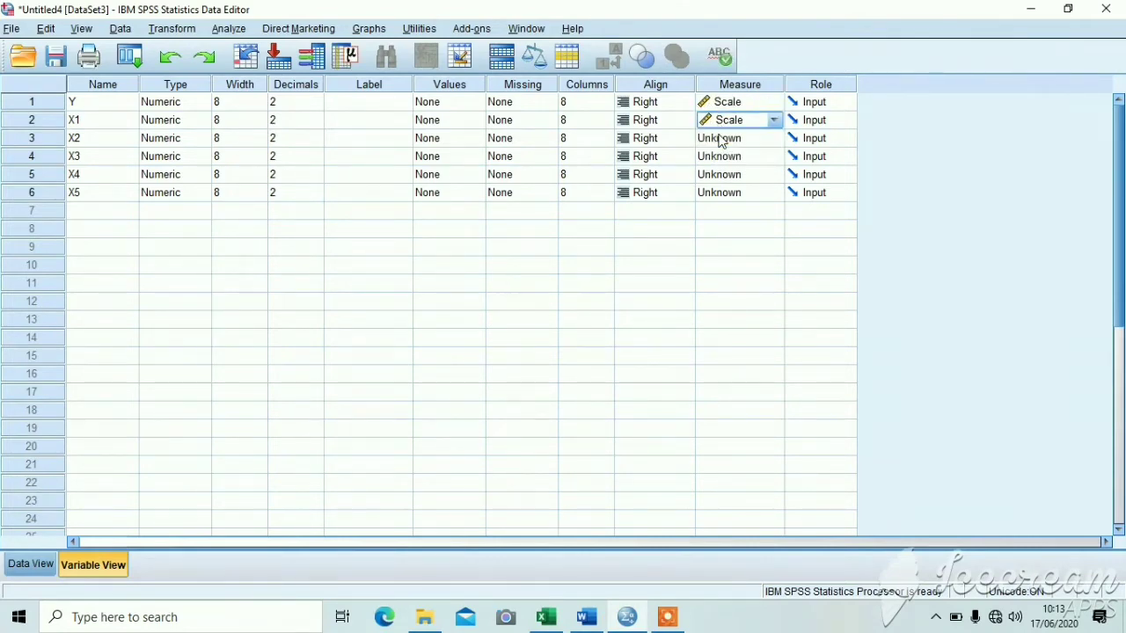
pyautogui.click(724, 141)
pyautogui.click(724, 156)
pyautogui.click(725, 163)
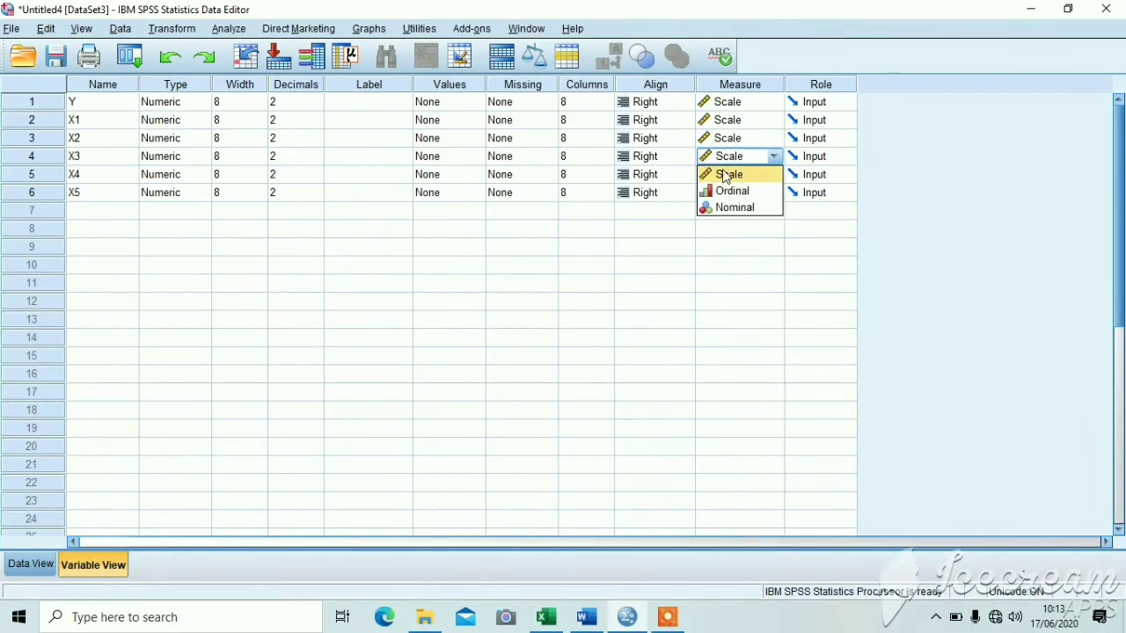
pyautogui.click(726, 175)
pyautogui.click(726, 180)
pyautogui.click(724, 192)
pyautogui.click(727, 193)
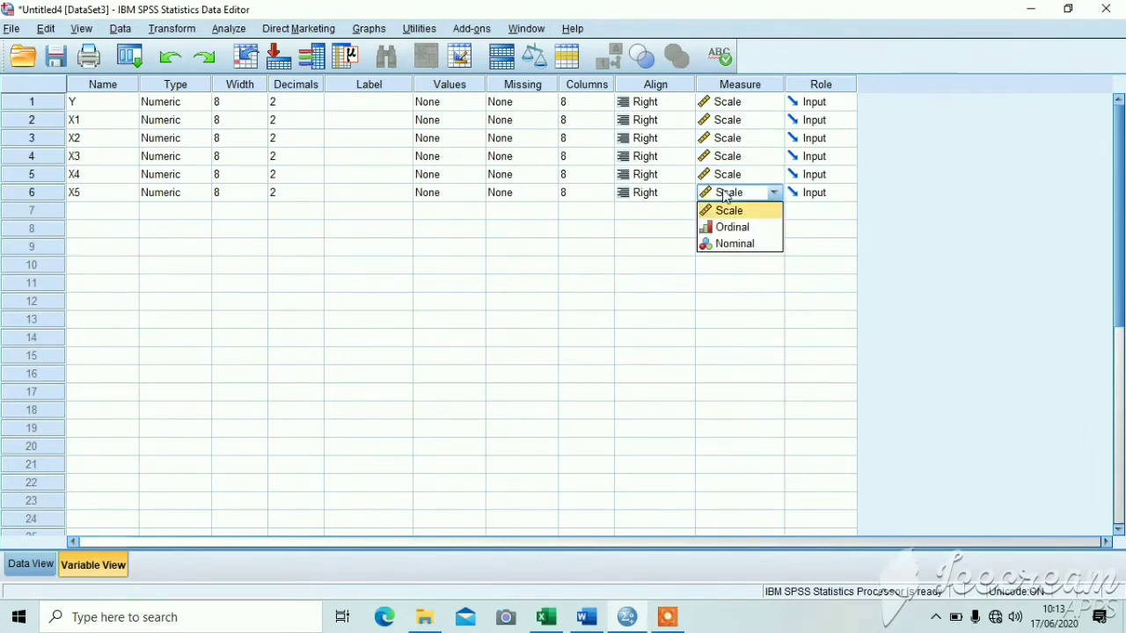
pyautogui.click(726, 209)
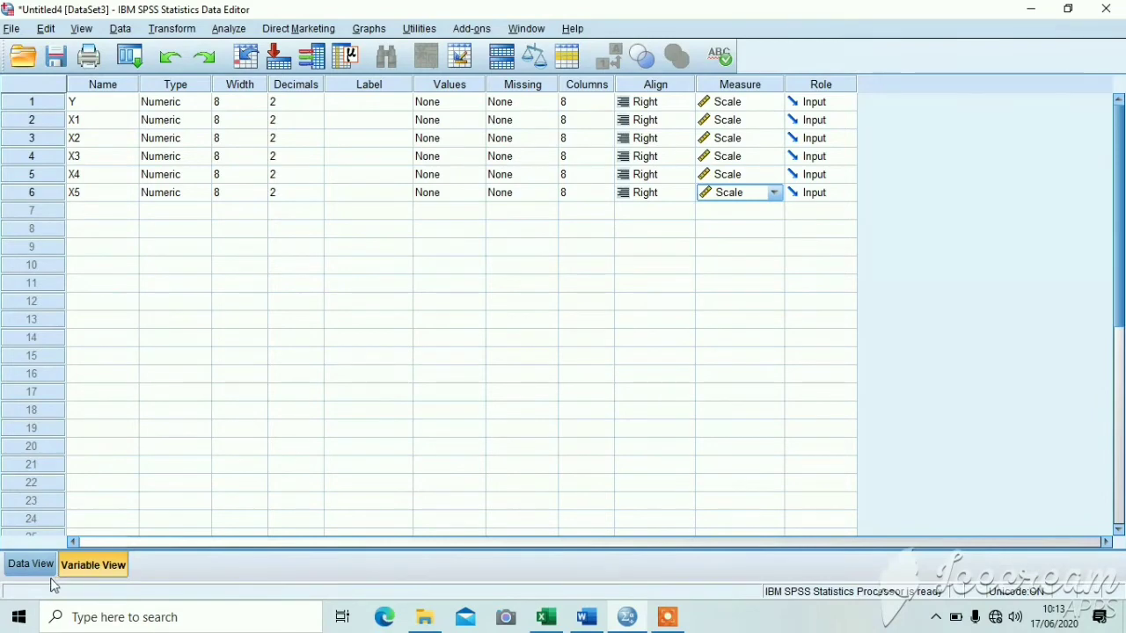
# Start a Compute Variable transformation on the data set with Ln_Y as the target variable.
pyautogui.click(31, 564)
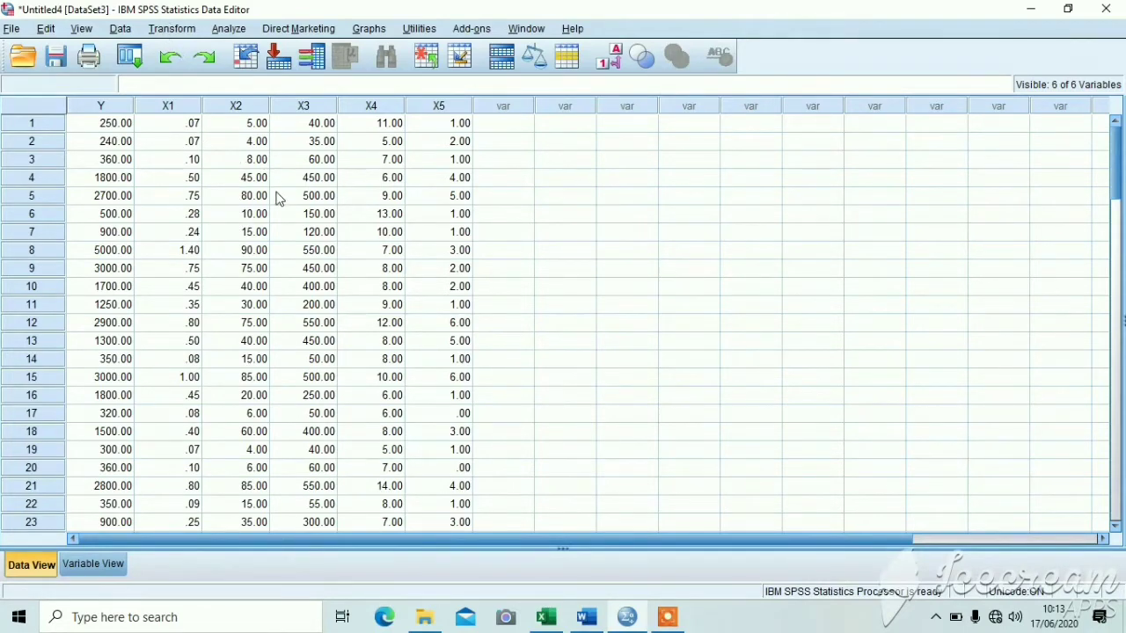
pyautogui.click(163, 32)
pyautogui.click(180, 50)
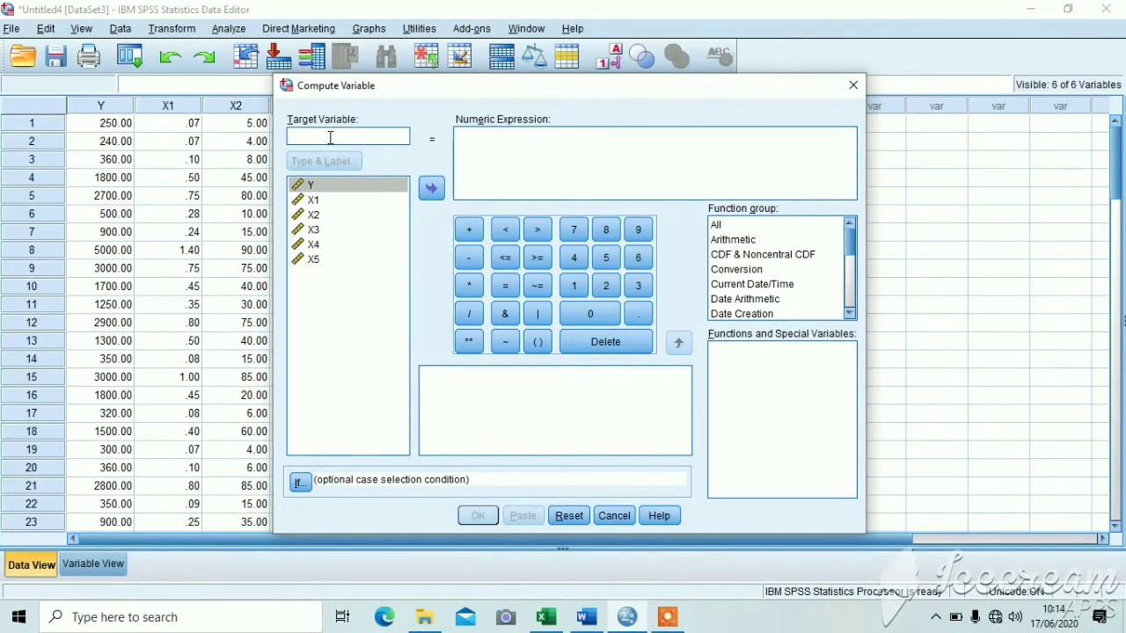
pyautogui.write('Ln_Y')
# Build the numeric expression LN(Y) from the Ln function and variable Y, and run the computation.
pyautogui.click(737, 229)
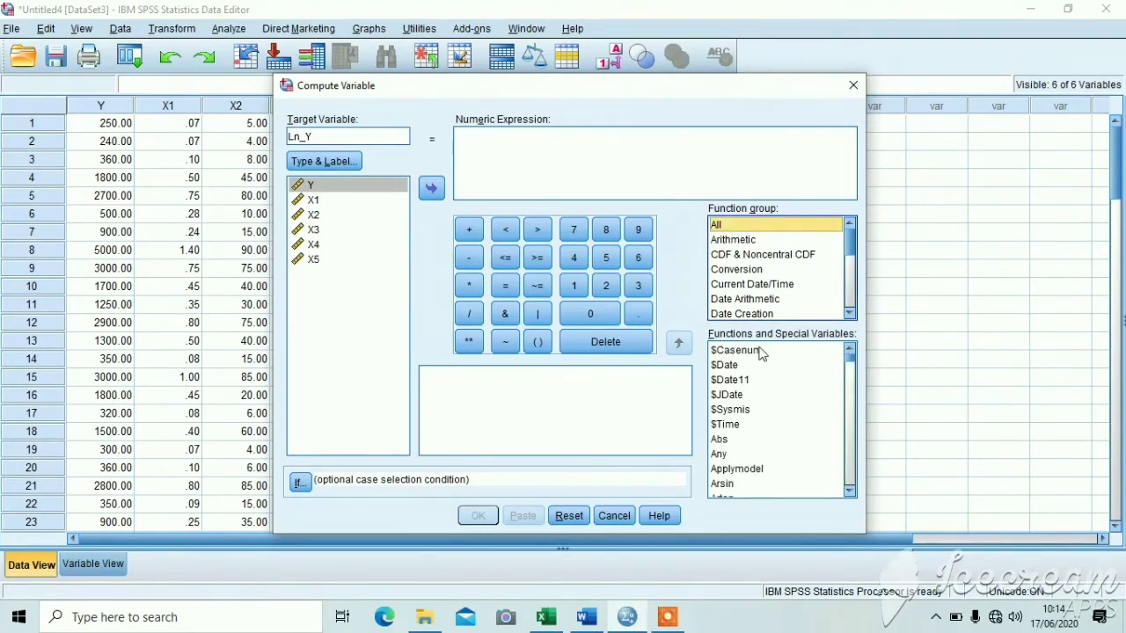
pyautogui.click(848, 374)
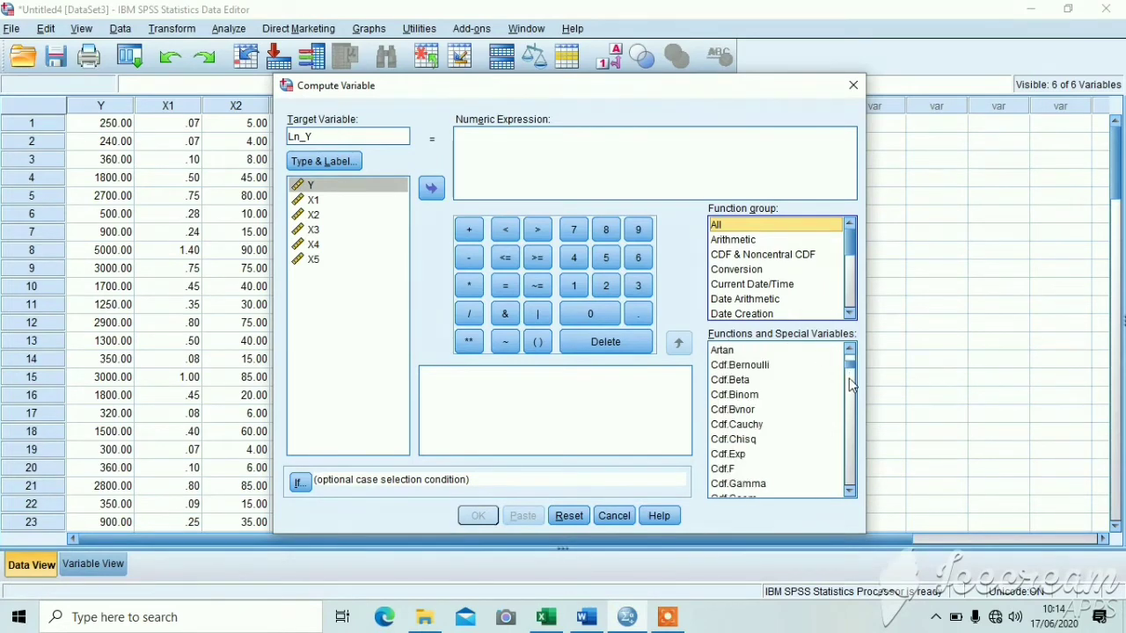
pyautogui.click(850, 387)
pyautogui.click(850, 398)
pyautogui.click(852, 406)
pyautogui.click(852, 417)
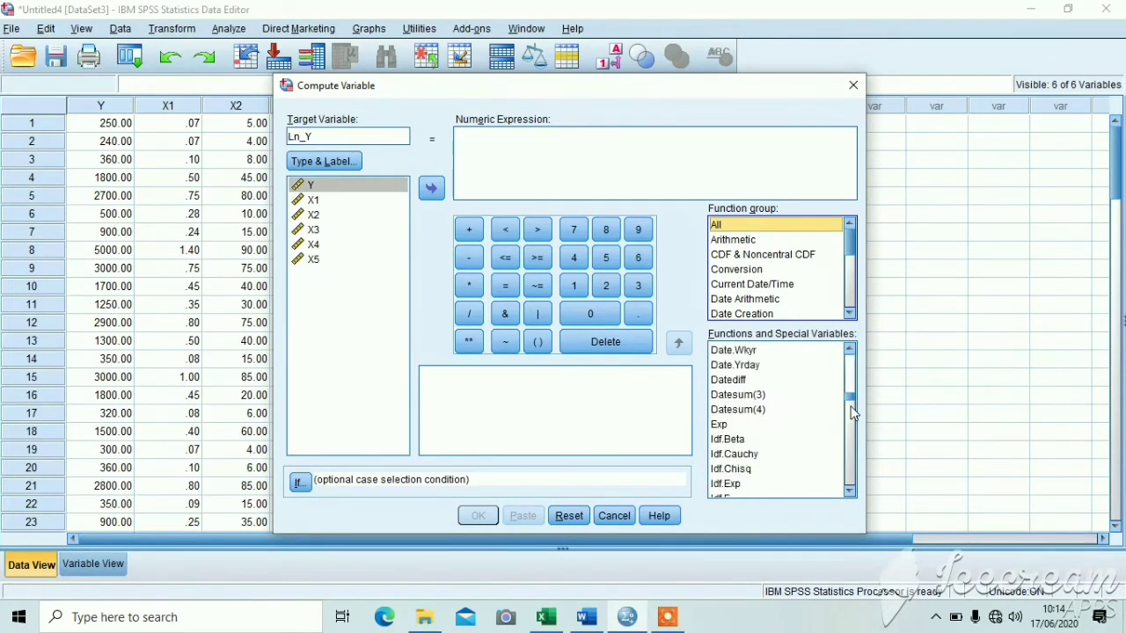
pyautogui.click(853, 429)
pyautogui.click(851, 431)
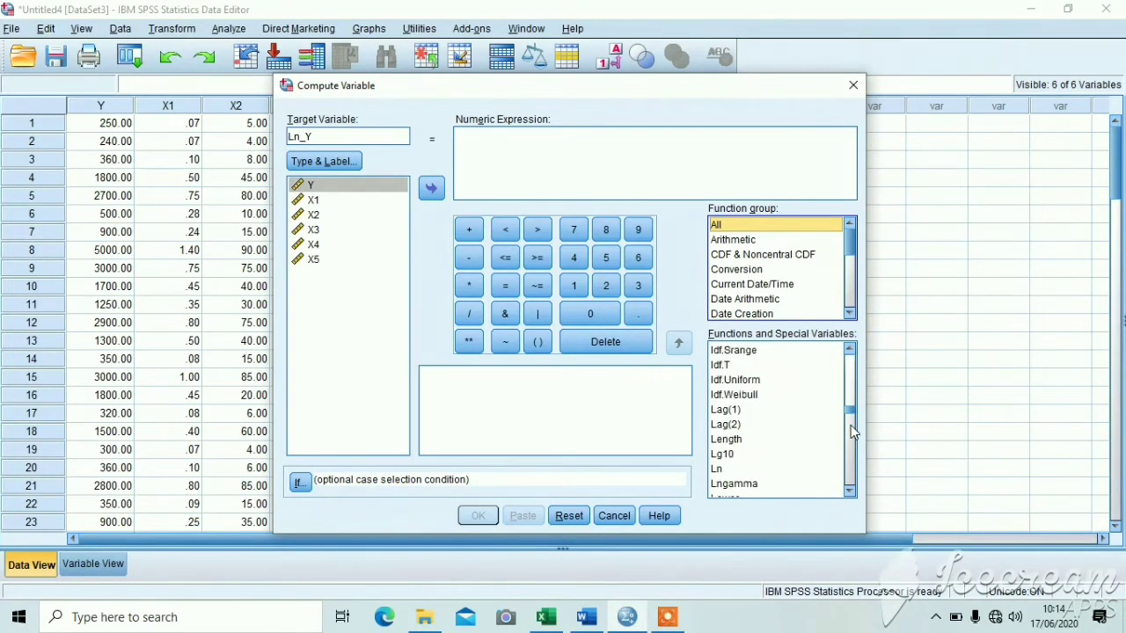
pyautogui.click(715, 470)
pyautogui.doubleClick(716, 470)
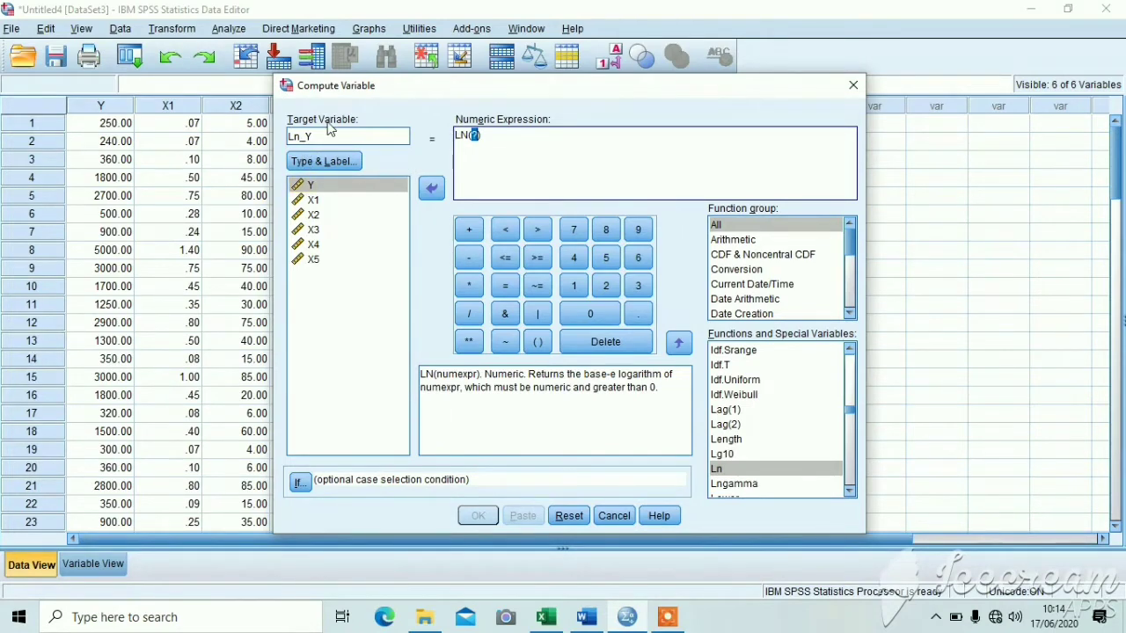
pyautogui.doubleClick(346, 183)
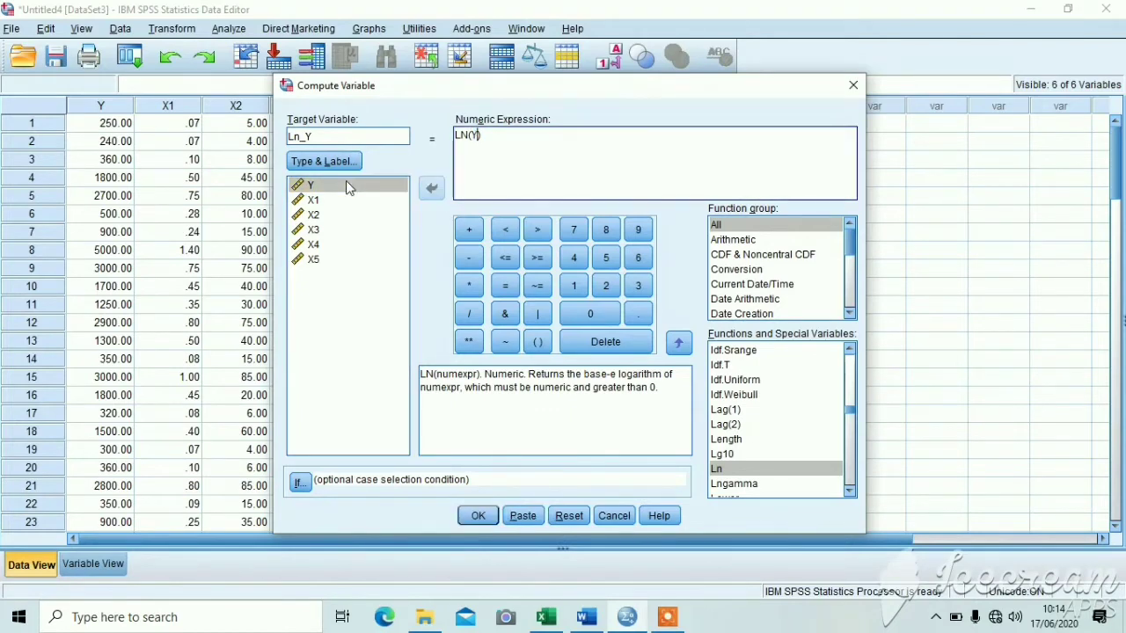
pyautogui.click(477, 515)
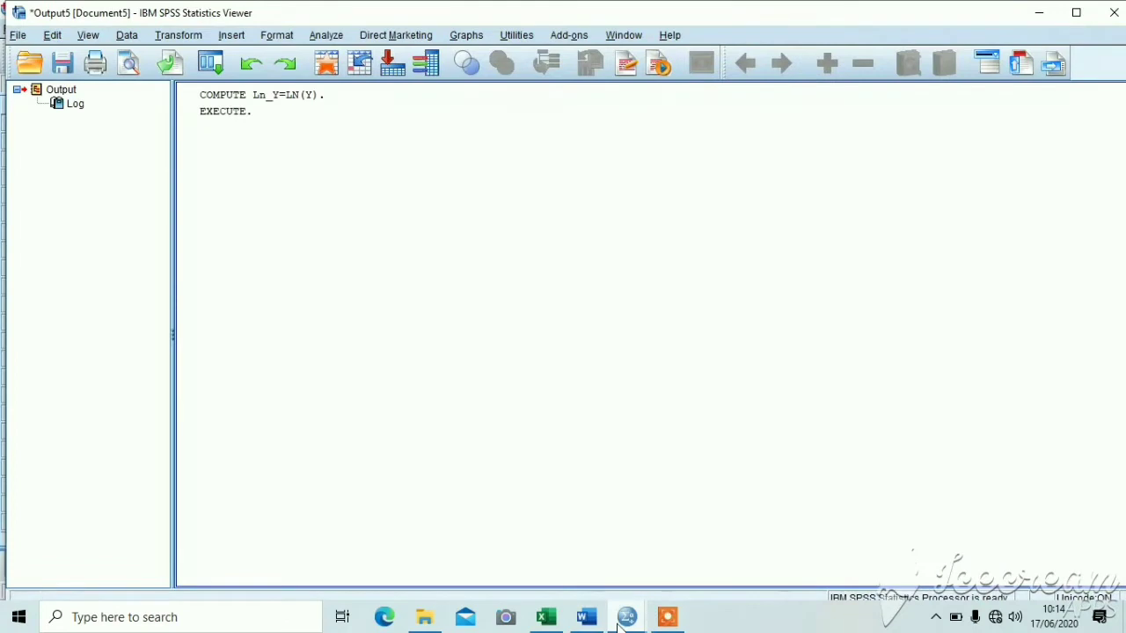
# Return to the data set and compute a new variable Ln_X1 with the numeric expression LN(X1).
pyautogui.moveTo(627, 616)
pyautogui.click(556, 552)
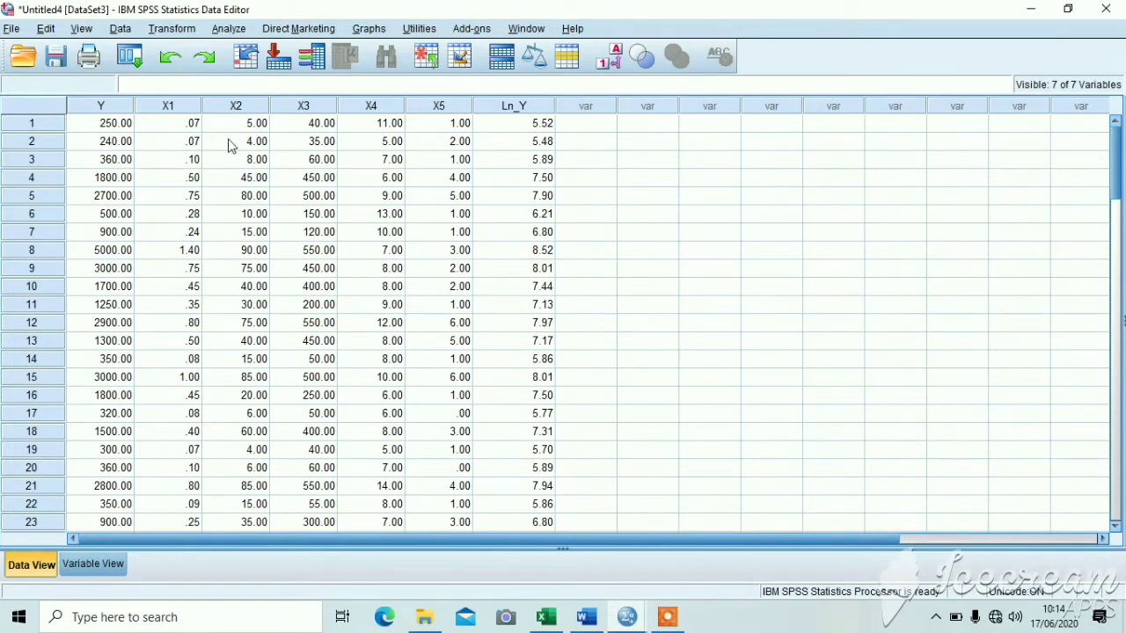
pyautogui.click(171, 29)
pyautogui.click(204, 51)
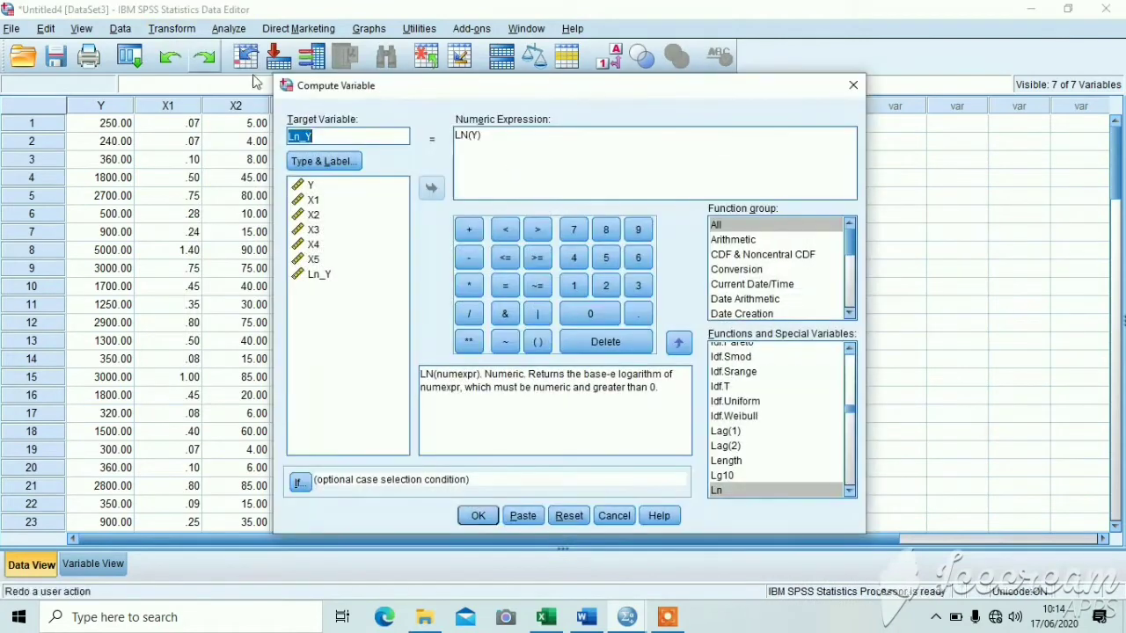
pyautogui.click(349, 133)
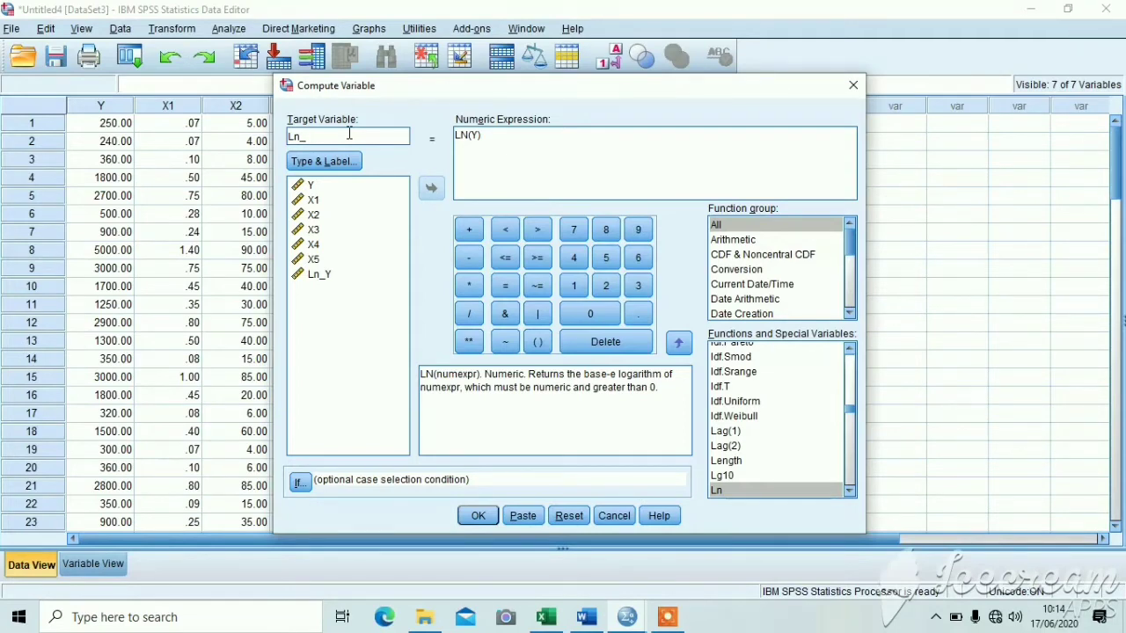
pyautogui.write('X1')
pyautogui.click(476, 135)
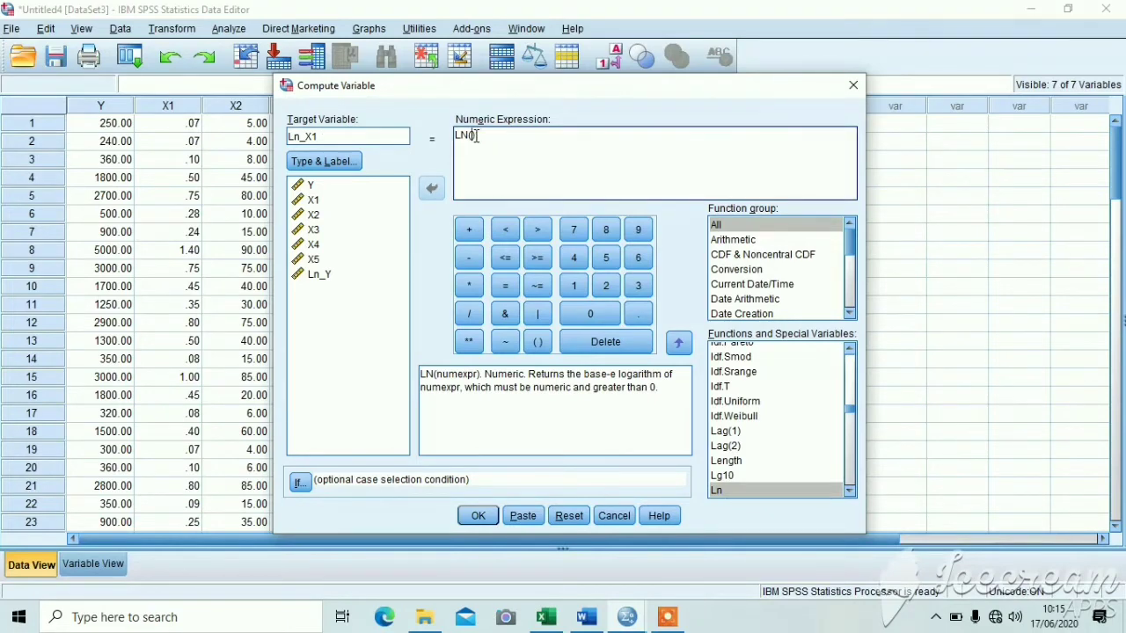
pyautogui.doubleClick(314, 201)
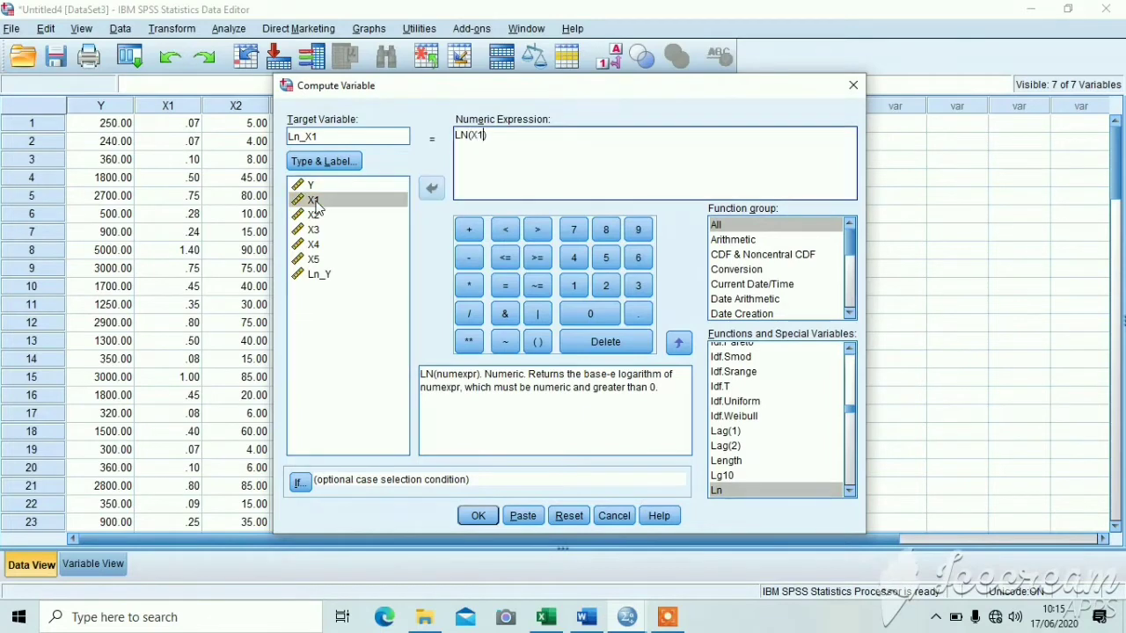
pyautogui.click(477, 515)
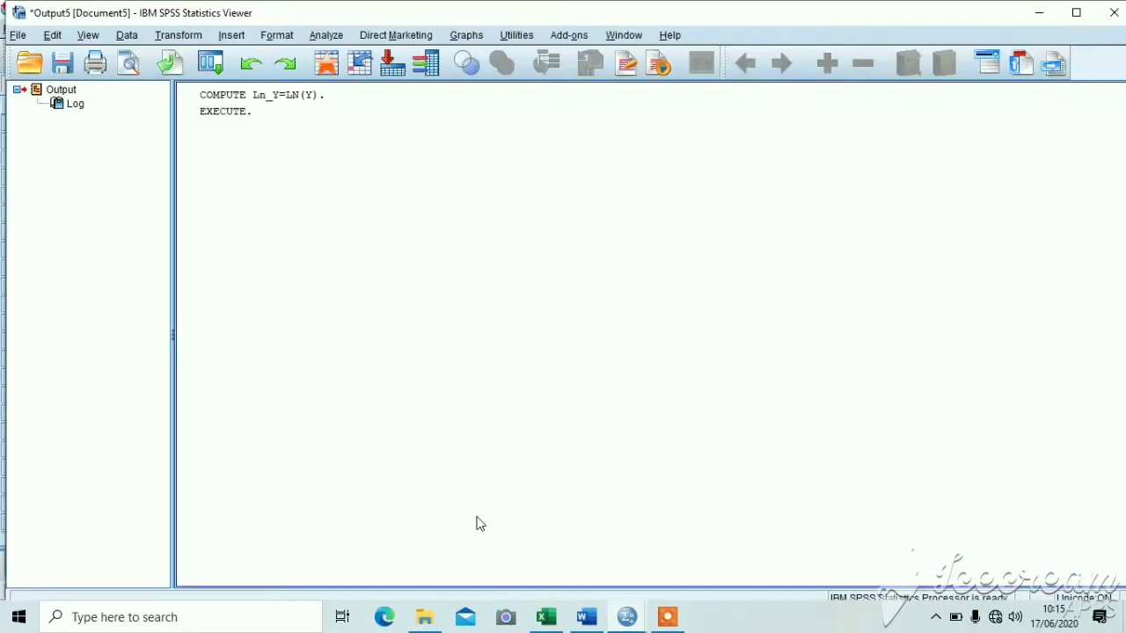
# Return to the data set and compute a new variable Ln_X2 with the numeric expression LN(X2).
pyautogui.moveTo(627, 620)
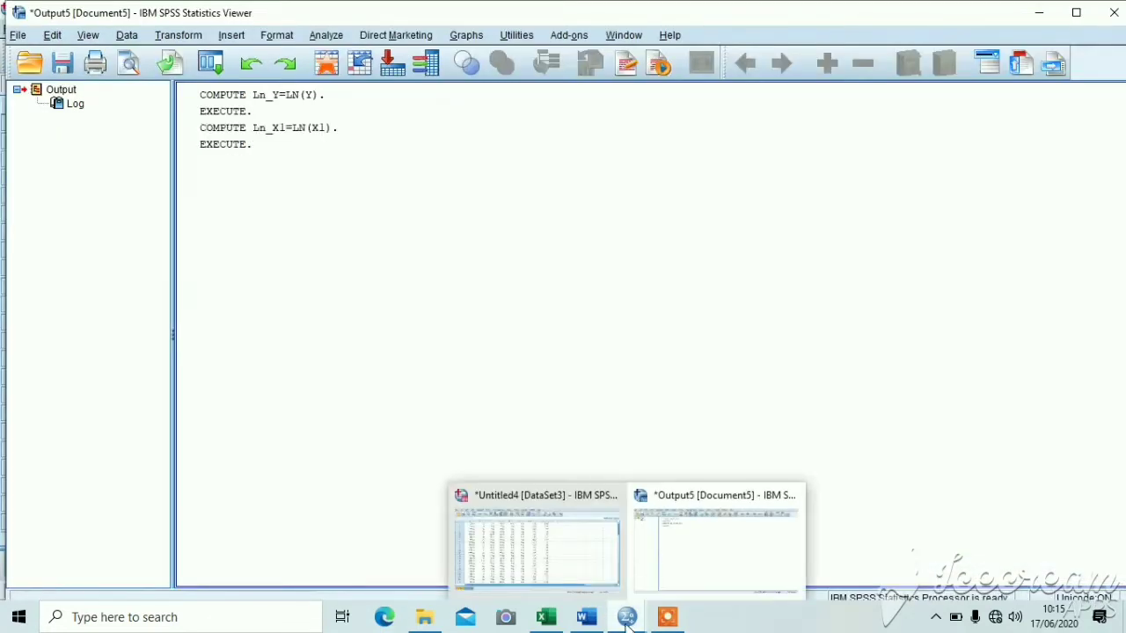
pyautogui.click(543, 537)
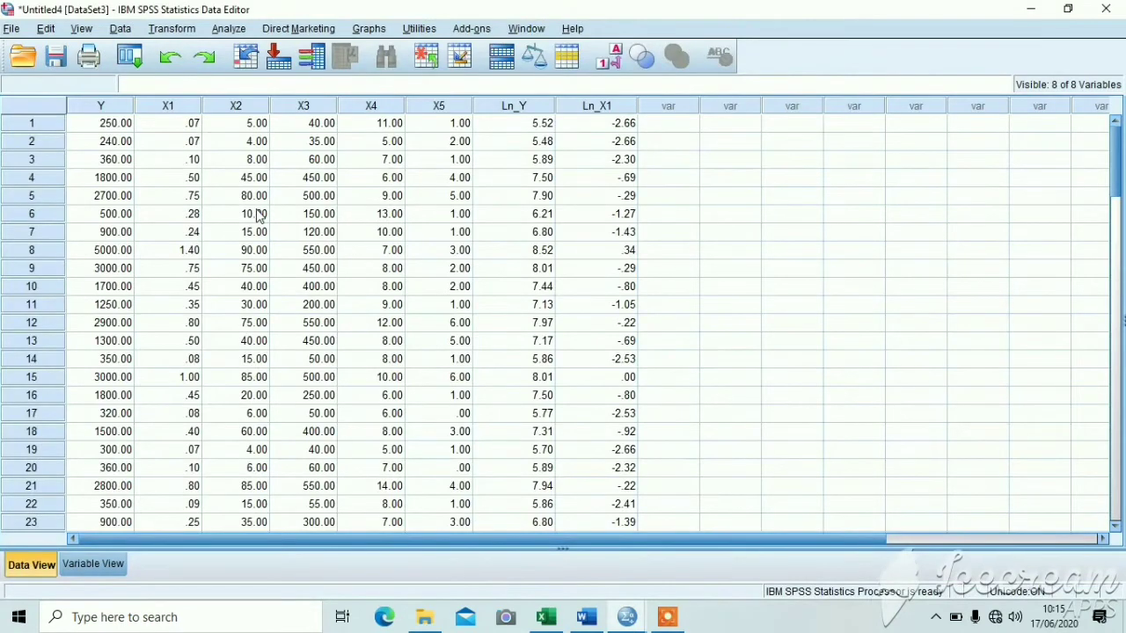
pyautogui.click(207, 51)
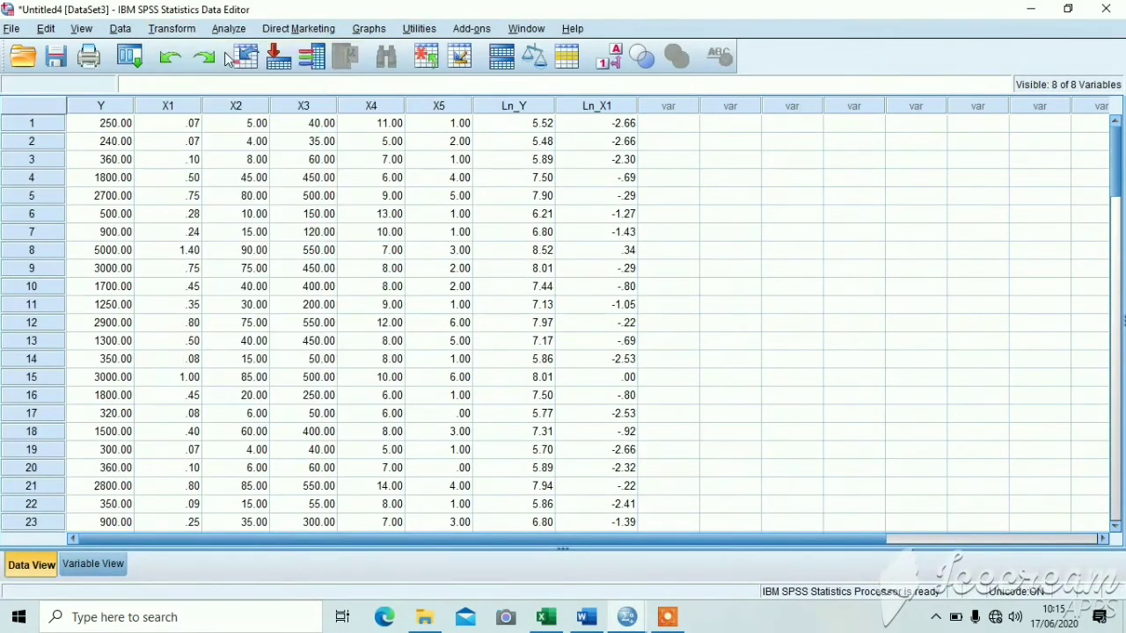
pyautogui.click(363, 136)
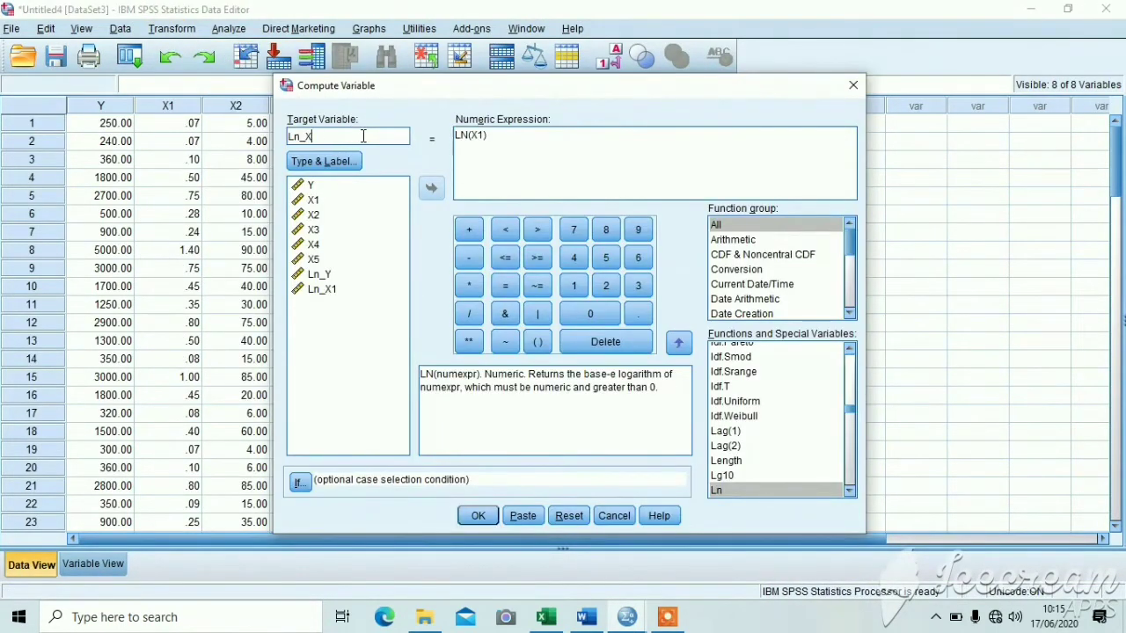
pyautogui.write('2')
pyautogui.click(480, 136)
pyautogui.press('BackSpace')
pyautogui.press('BackSpace')
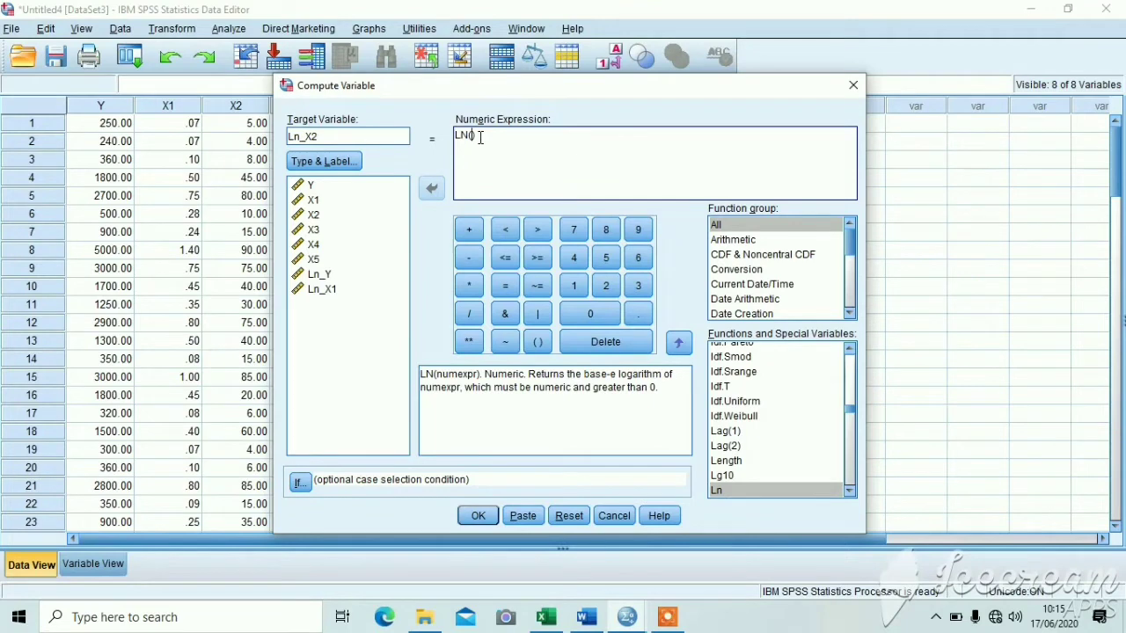
pyautogui.doubleClick(313, 214)
pyautogui.click(491, 520)
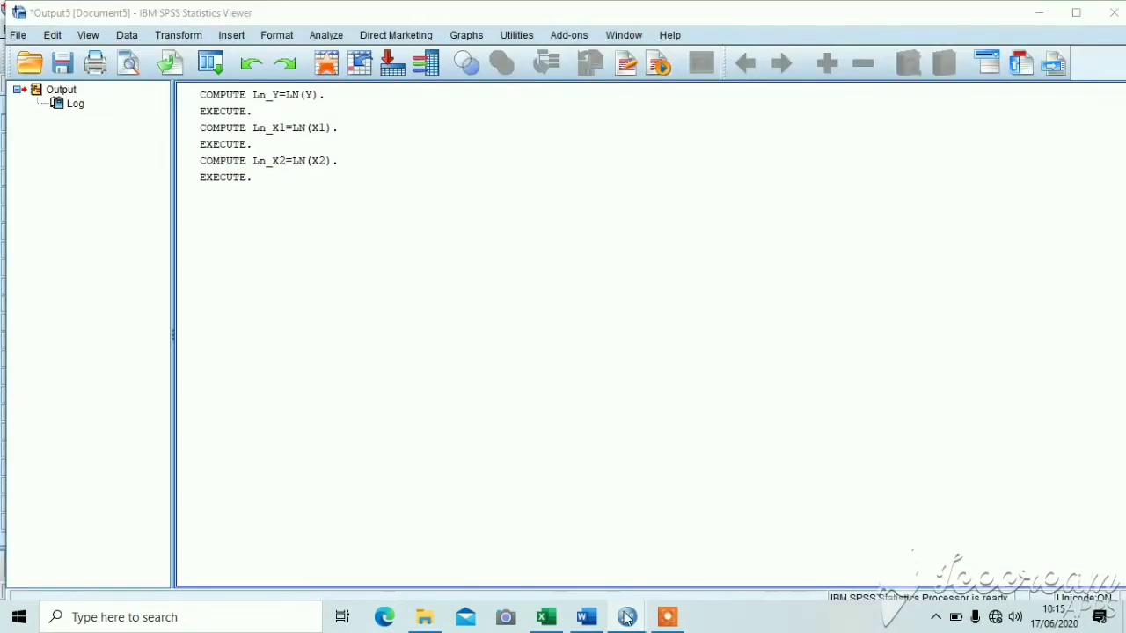
# Return to the data set and compute a new variable Ln_X3 with the numeric expression LN(X3).
pyautogui.moveTo(627, 618)
pyautogui.click(553, 580)
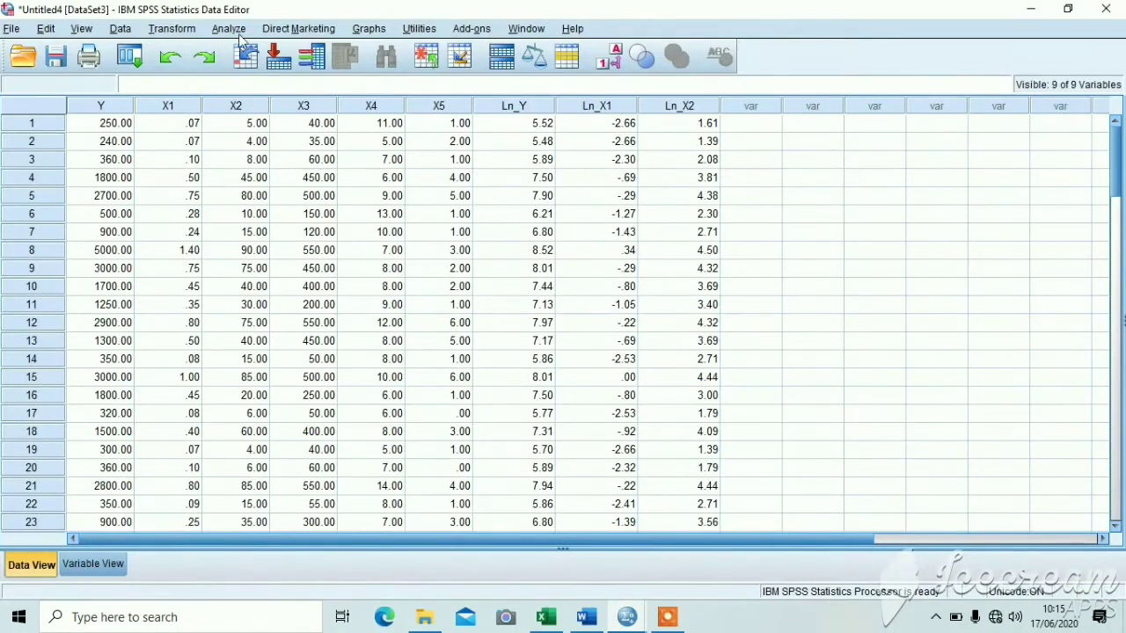
pyautogui.click(171, 28)
pyautogui.click(199, 53)
pyautogui.click(361, 139)
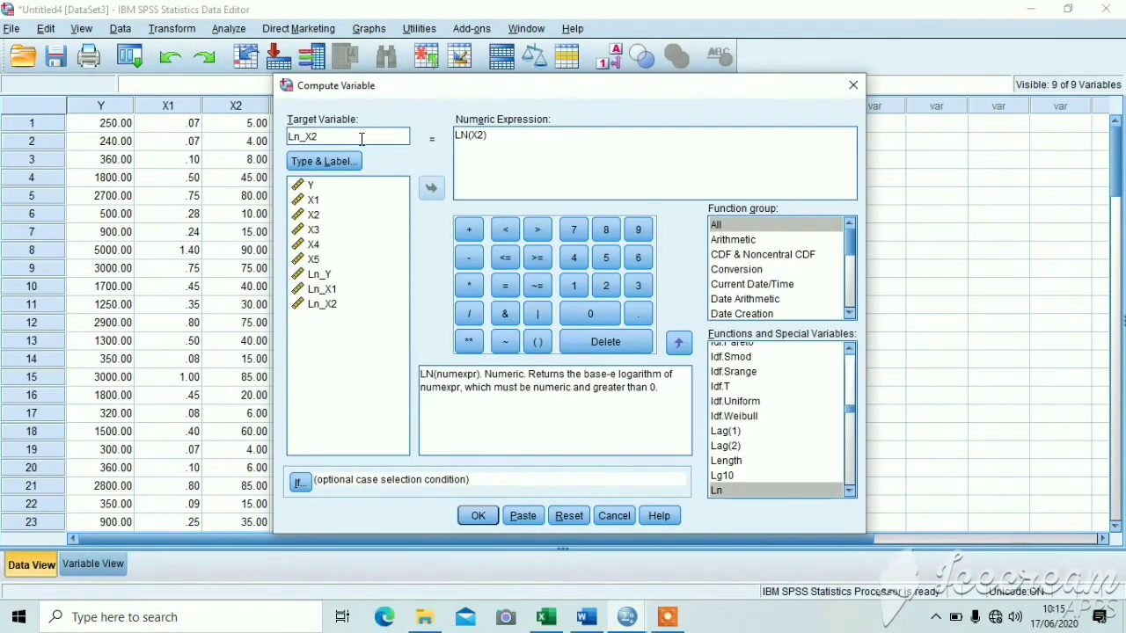
pyautogui.write('3')
pyautogui.click(480, 139)
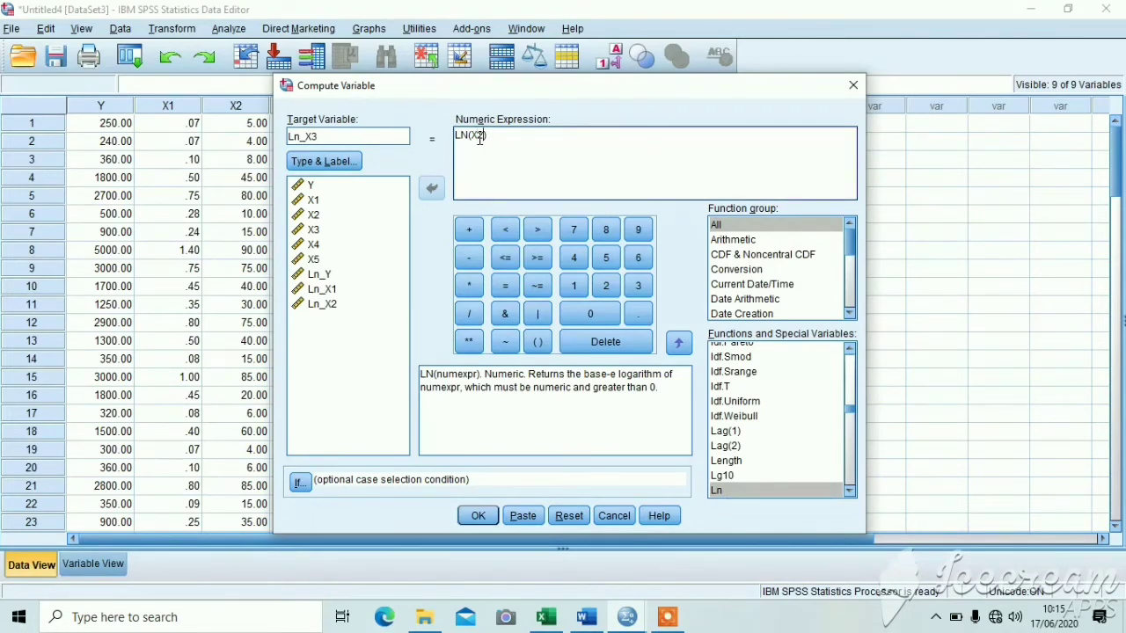
pyautogui.press('BackSpace')
pyautogui.press('BackSpace')
pyautogui.click(328, 232)
pyautogui.doubleClick(328, 232)
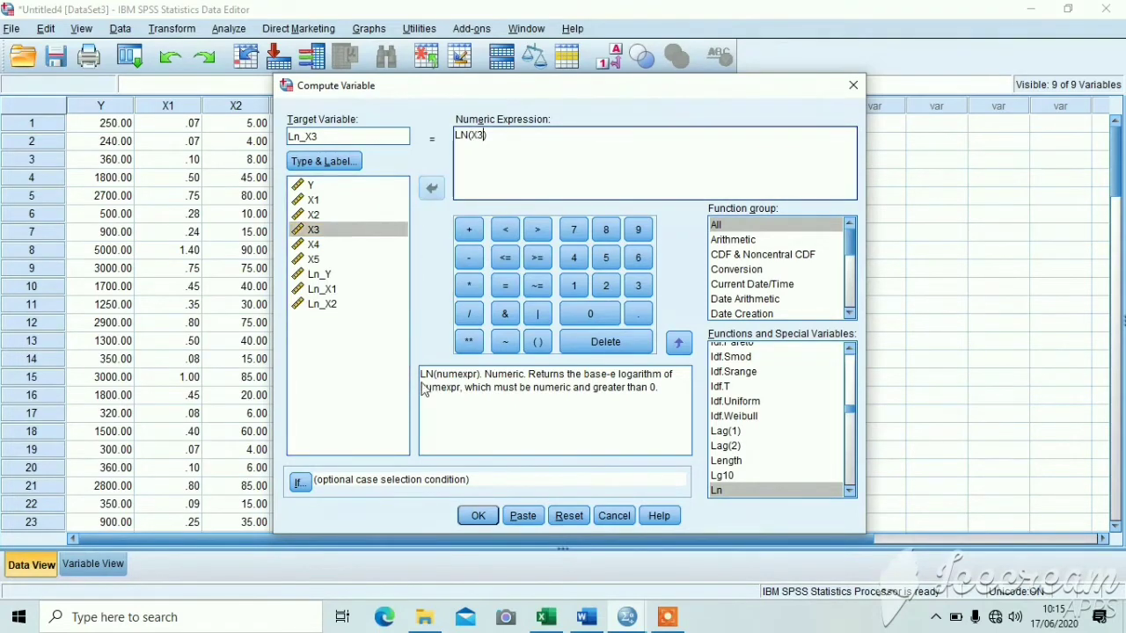
pyautogui.click(477, 516)
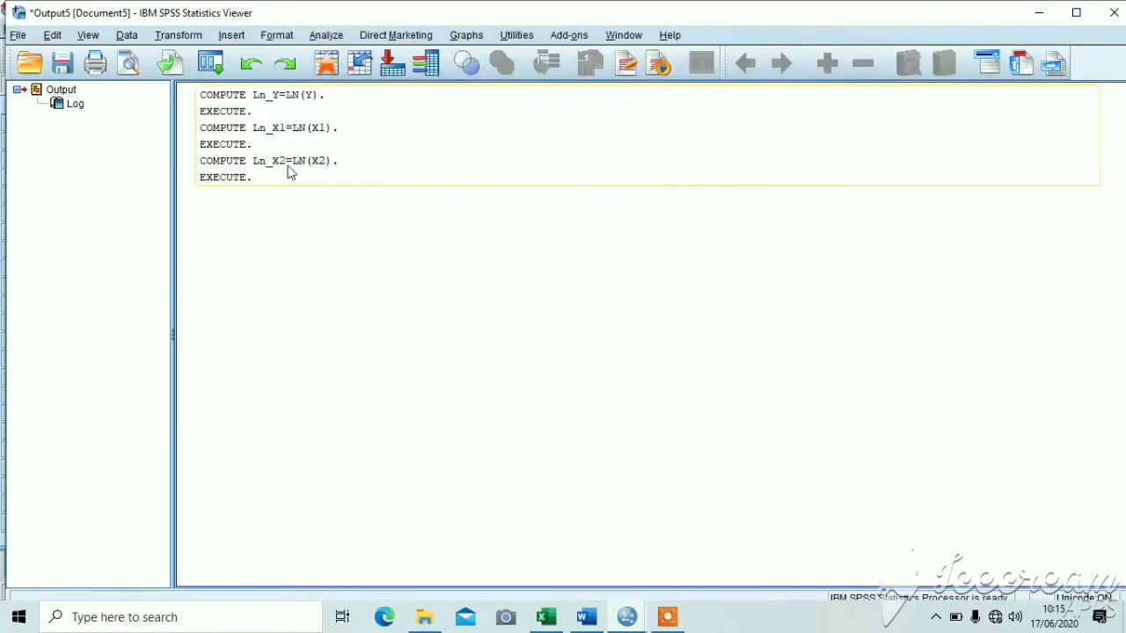
# Return to the data set and compute a new variable Ln_X4 with the numeric expression LN(X4).
pyautogui.click(634, 614)
pyautogui.click(598, 586)
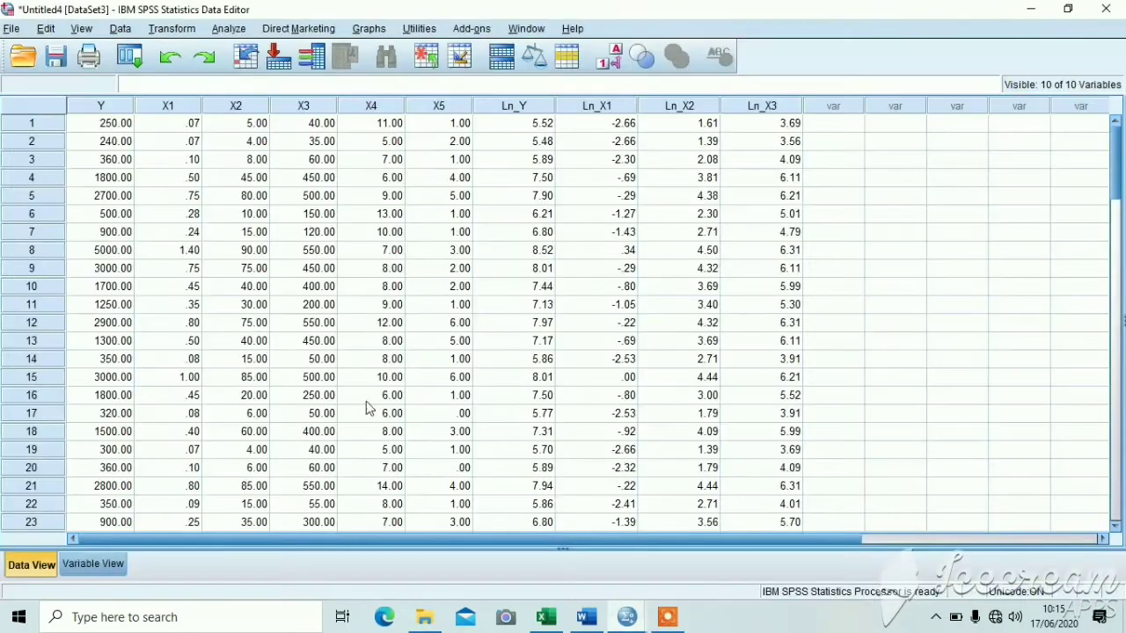
pyautogui.click(173, 29)
pyautogui.click(193, 52)
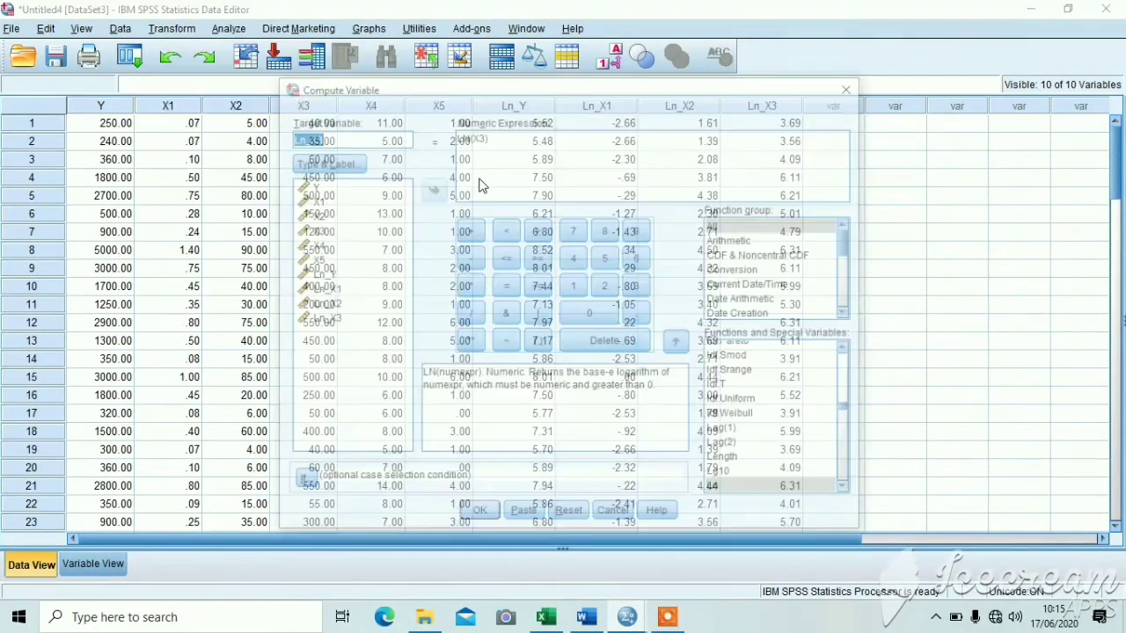
pyautogui.click(367, 136)
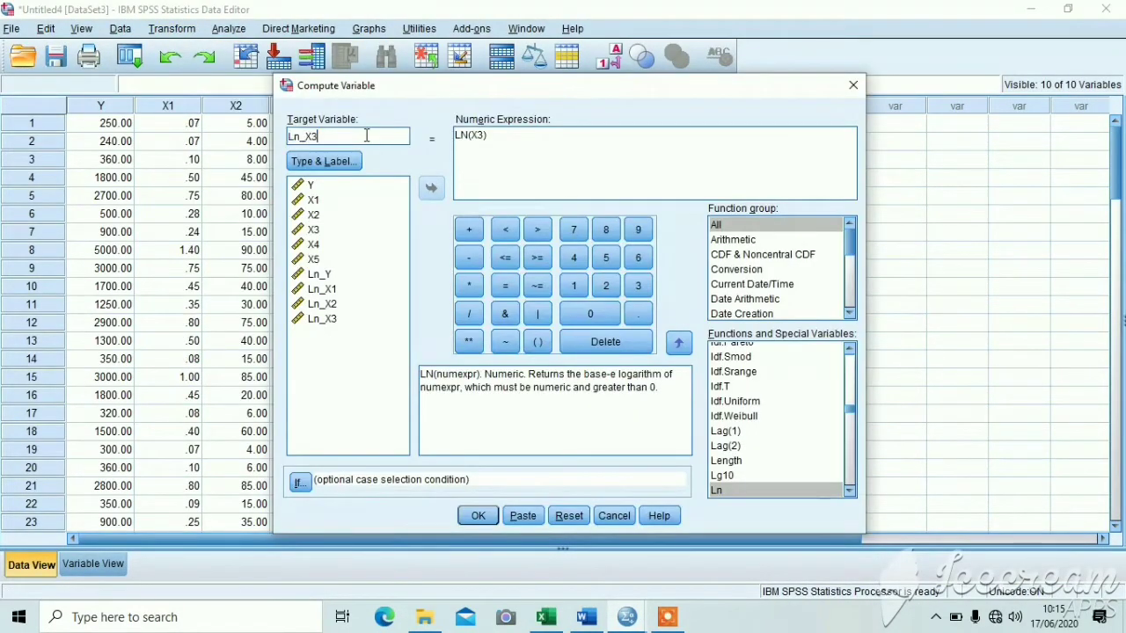
pyautogui.write('4')
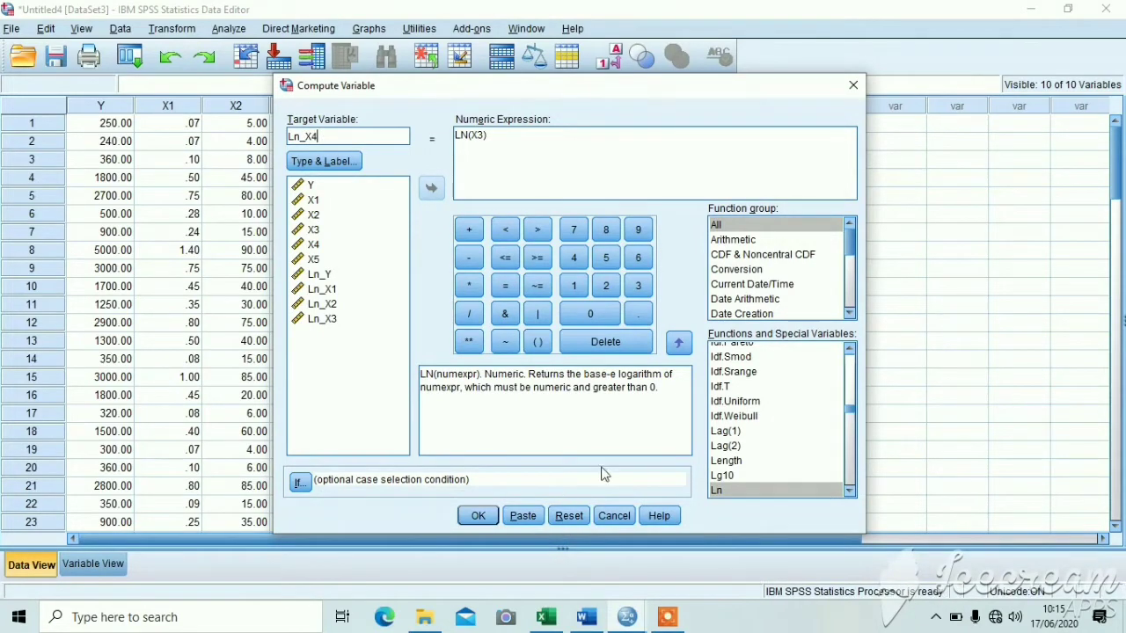
pyautogui.click(469, 134)
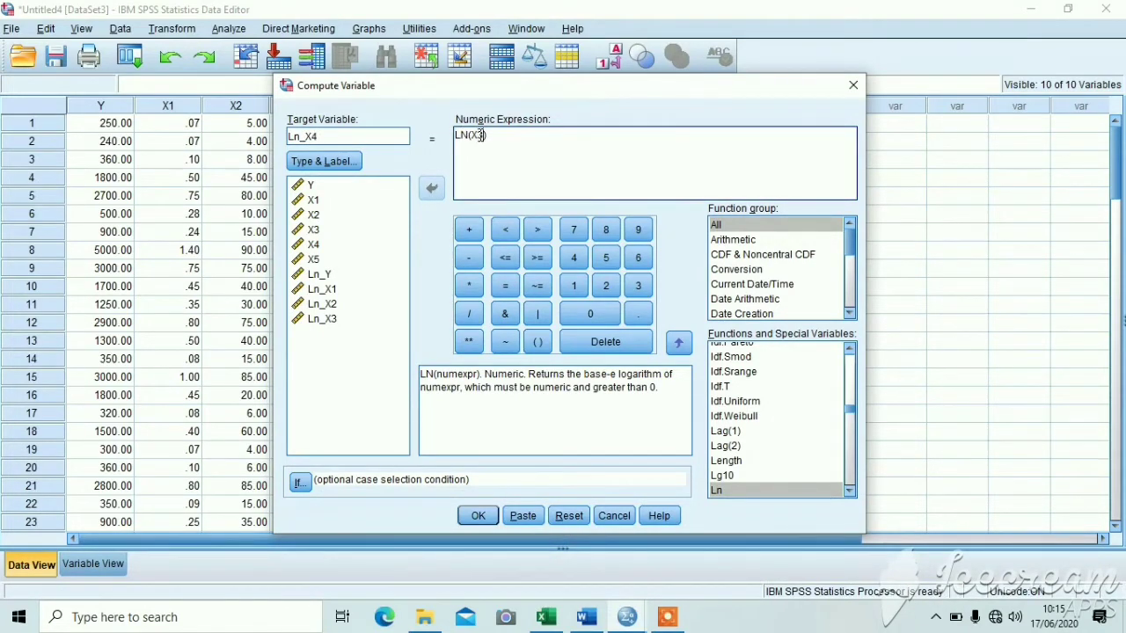
pyautogui.press('BackSpace')
pyautogui.press('BackSpace')
pyautogui.doubleClick(327, 246)
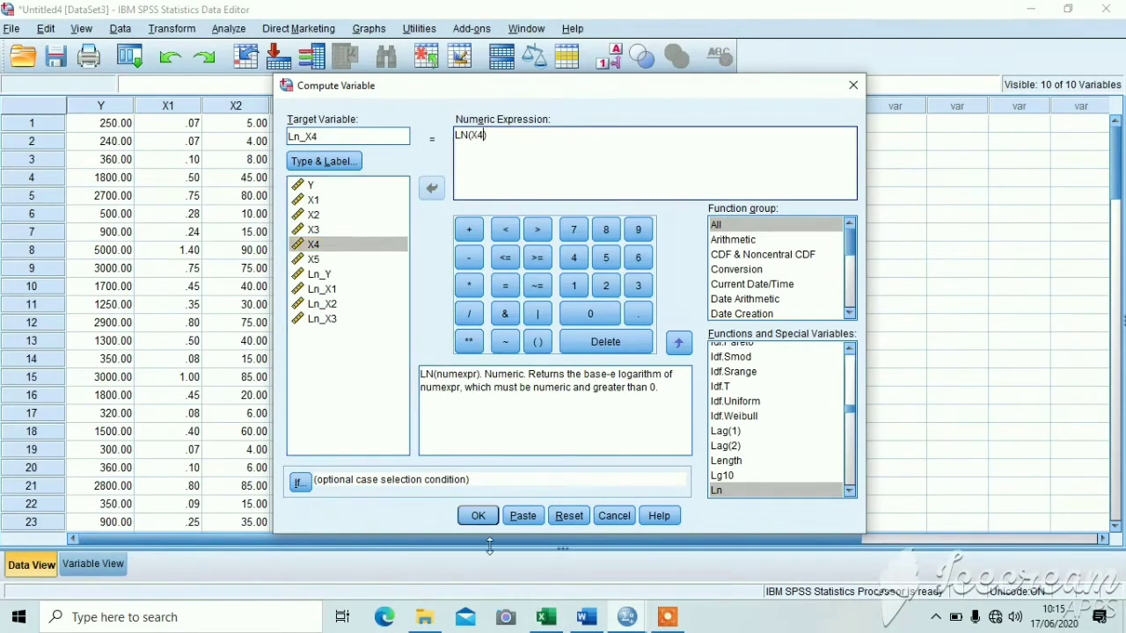
pyautogui.click(475, 515)
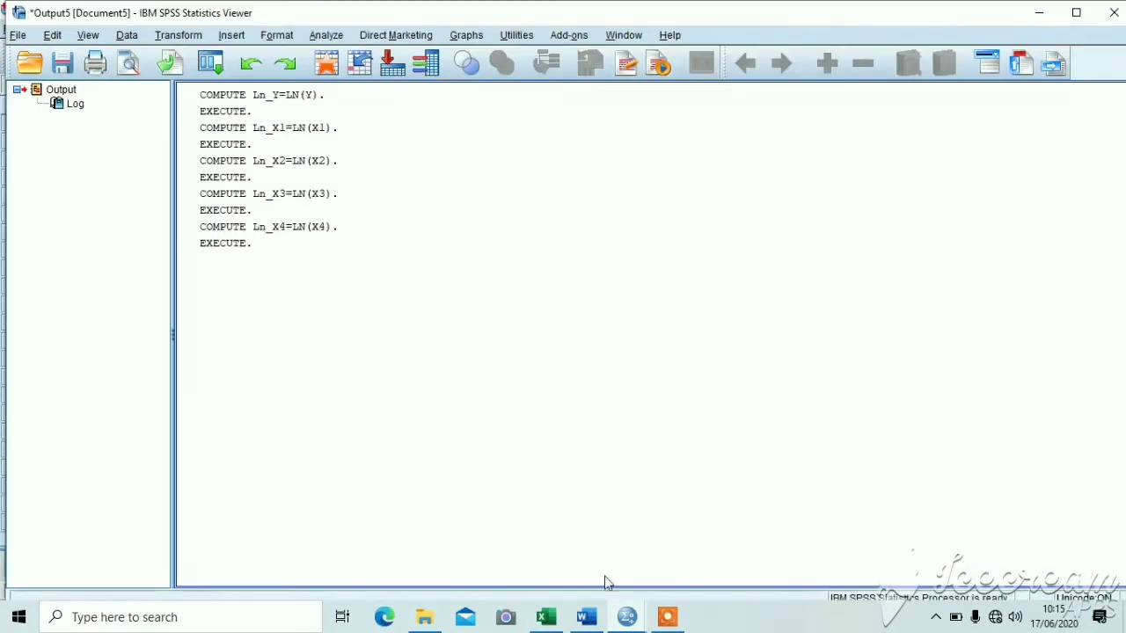
# Return to the data set and compute a new variable Ln_X5 with the numeric expression LN(X5).
pyautogui.moveTo(620, 618)
pyautogui.click(556, 548)
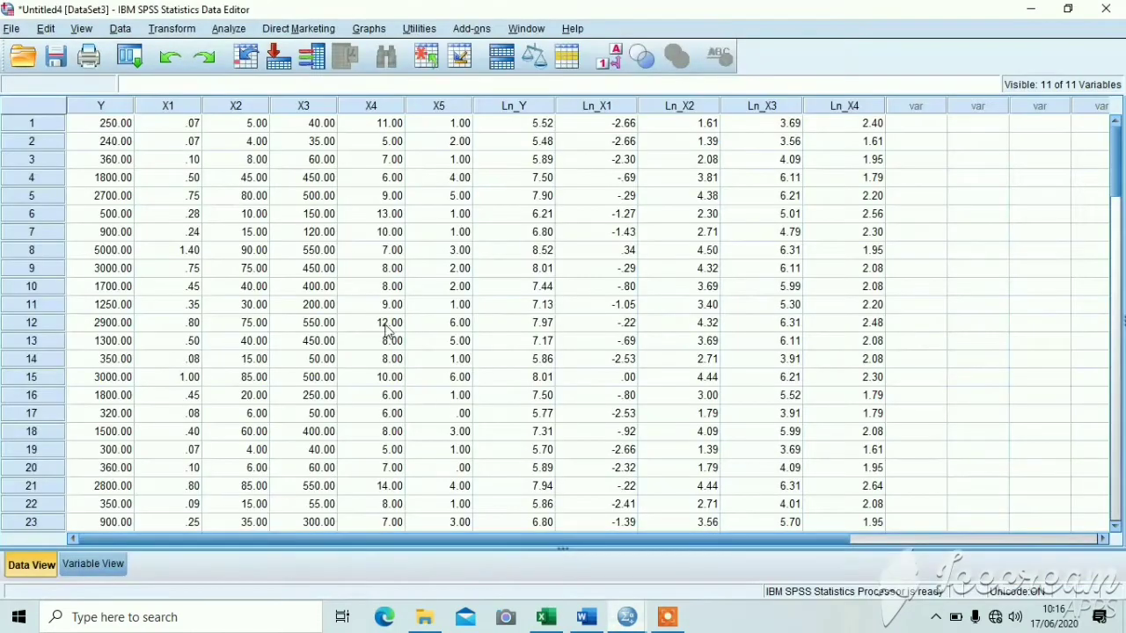
pyautogui.click(181, 29)
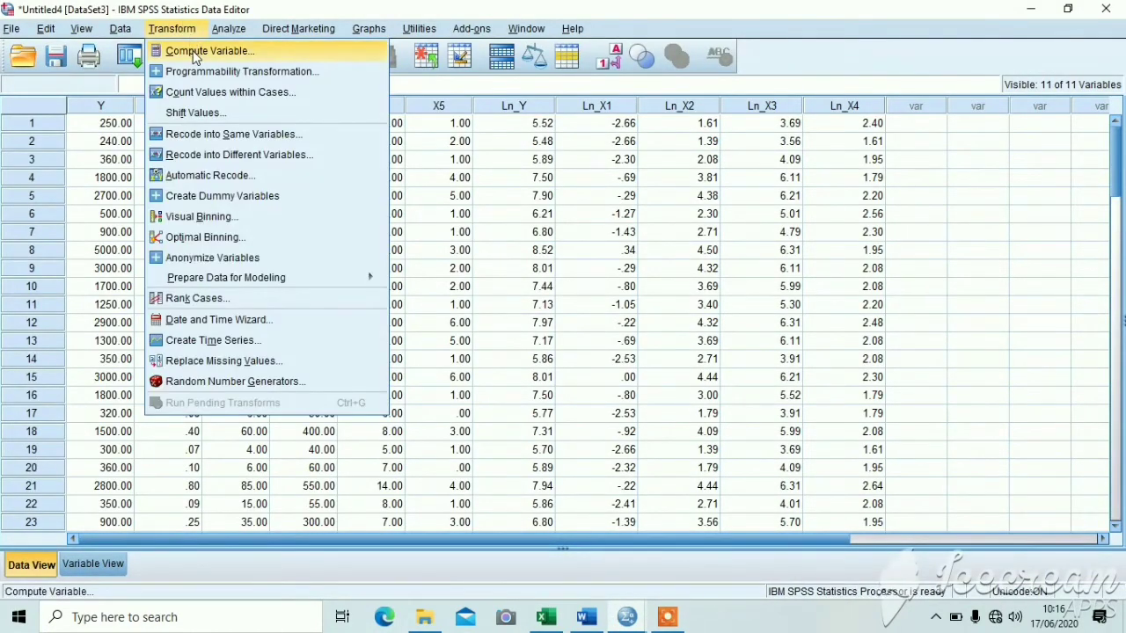
pyautogui.click(195, 53)
pyautogui.click(332, 136)
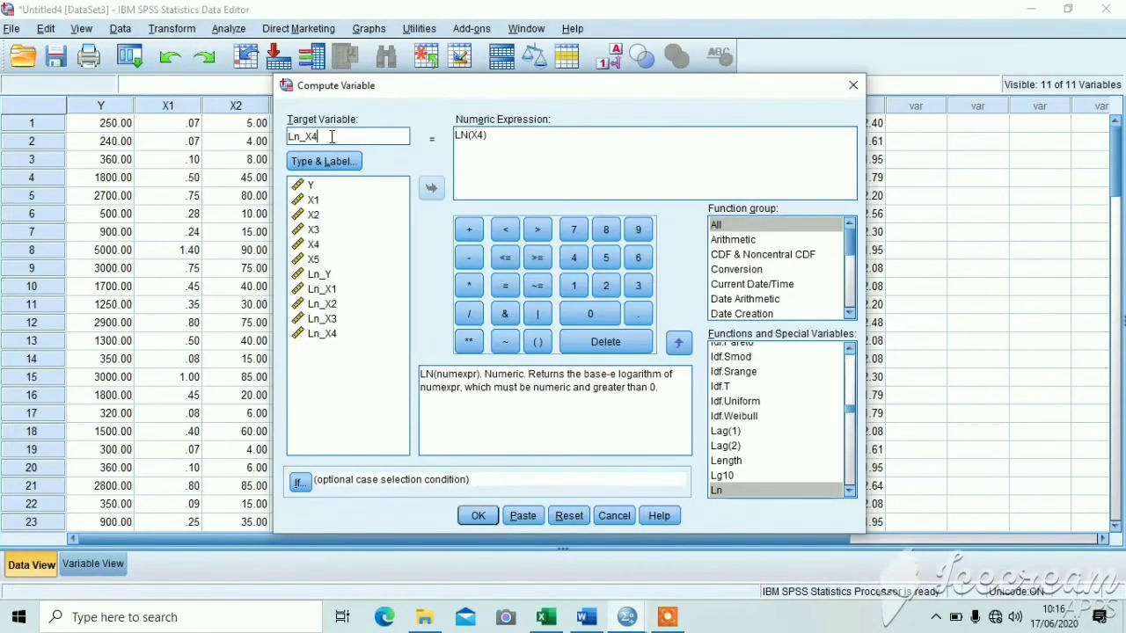
pyautogui.press('BackSpace')
pyautogui.write('5')
pyautogui.click(483, 139)
pyautogui.press('BackSpace')
pyautogui.press('BackSpace')
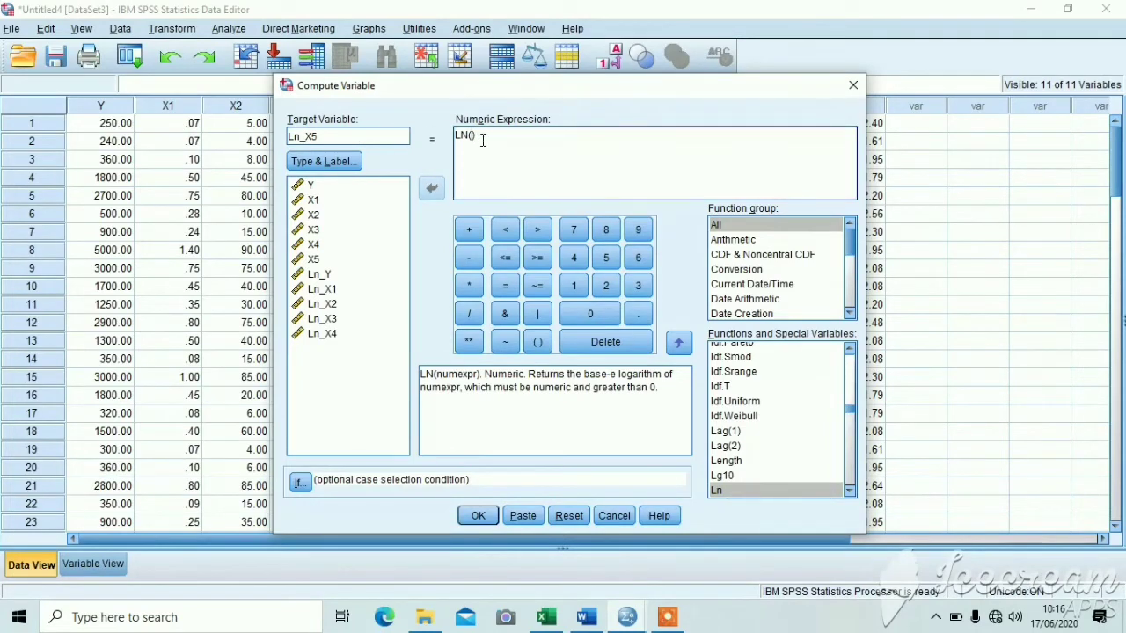
pyautogui.doubleClick(318, 261)
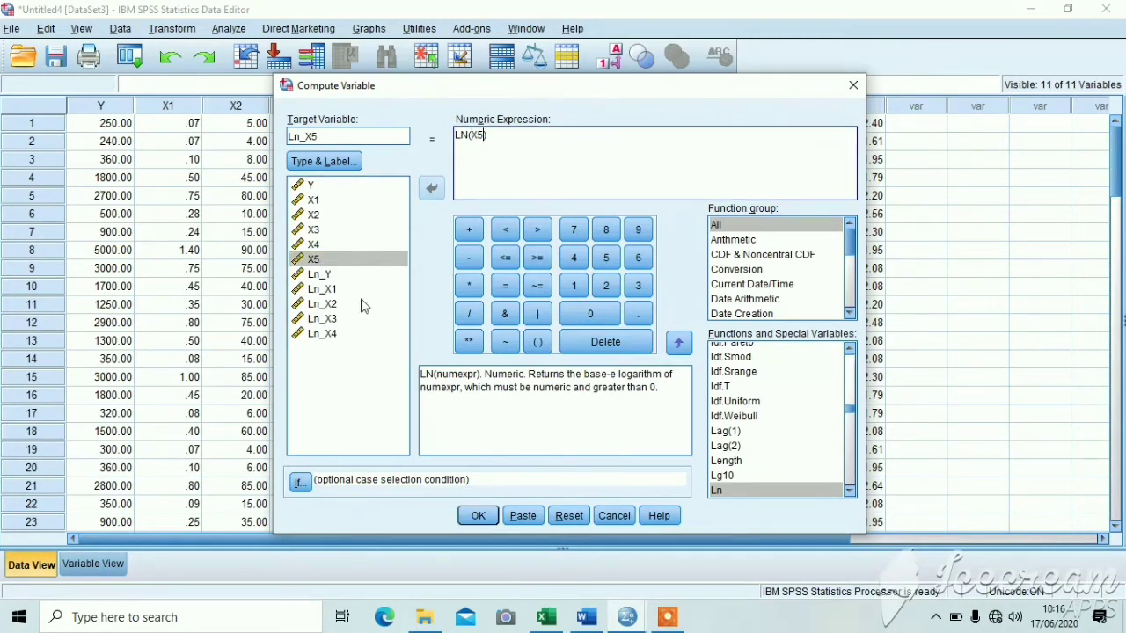
pyautogui.click(494, 515)
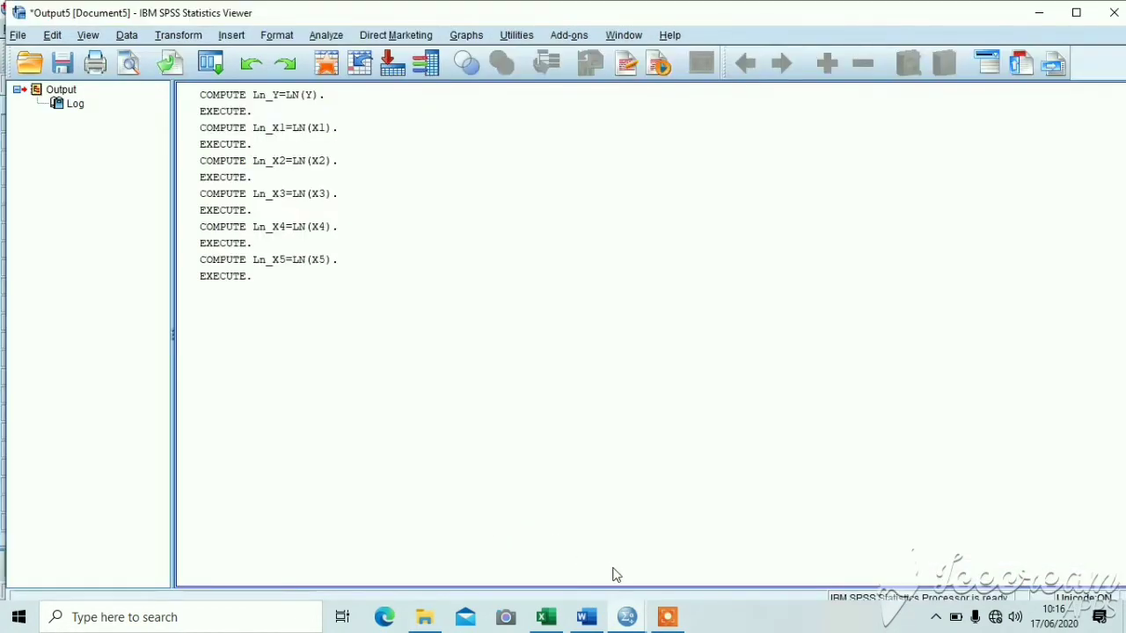
# Start a Linear Regression on the data set and assign Ln_Y as the dependent variable.
pyautogui.moveTo(628, 617)
pyautogui.click(547, 560)
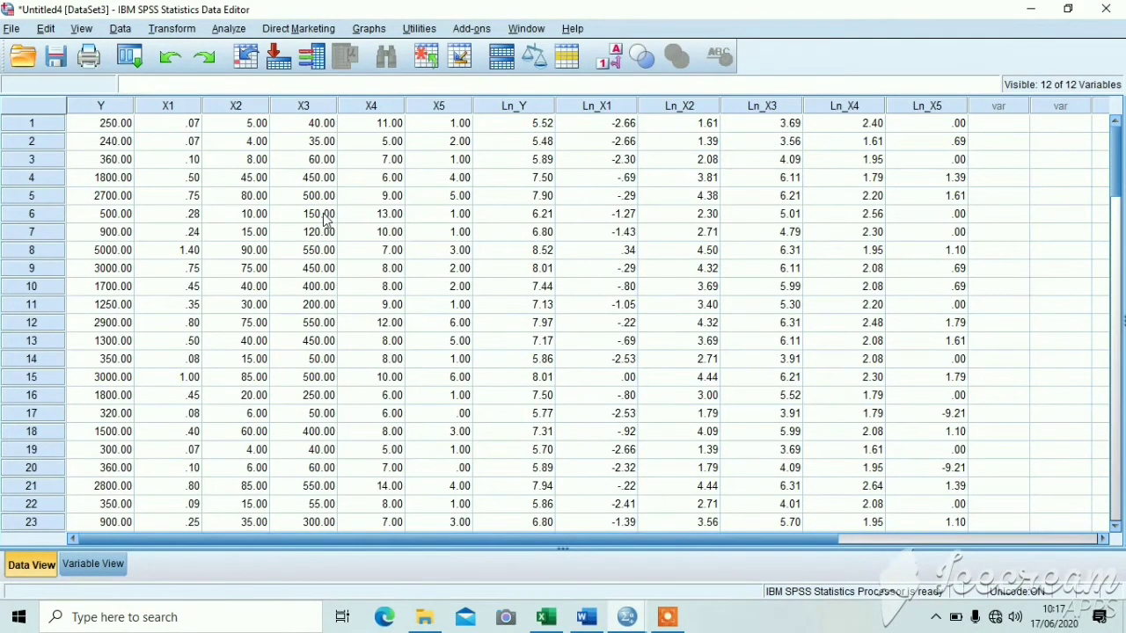
pyautogui.click(228, 29)
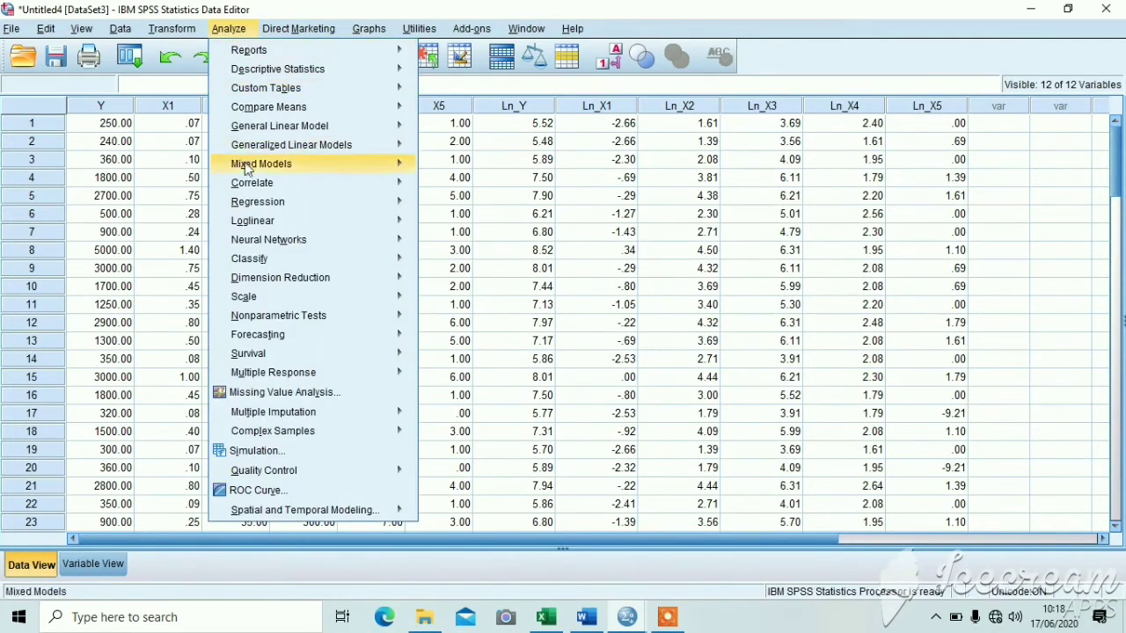
pyautogui.moveTo(252, 208)
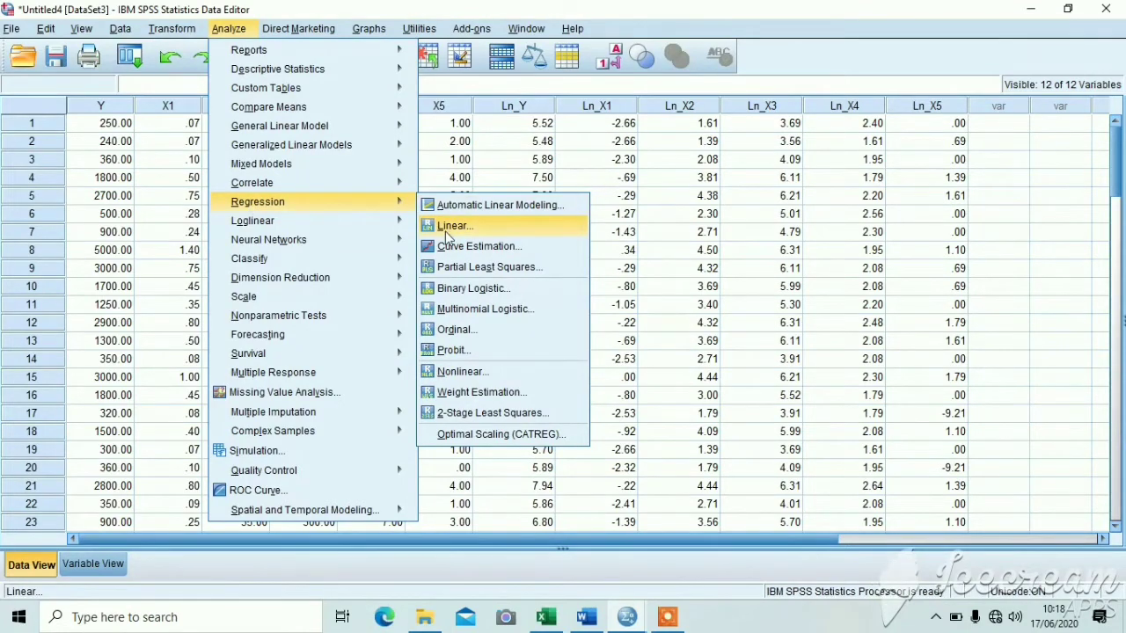
pyautogui.click(445, 227)
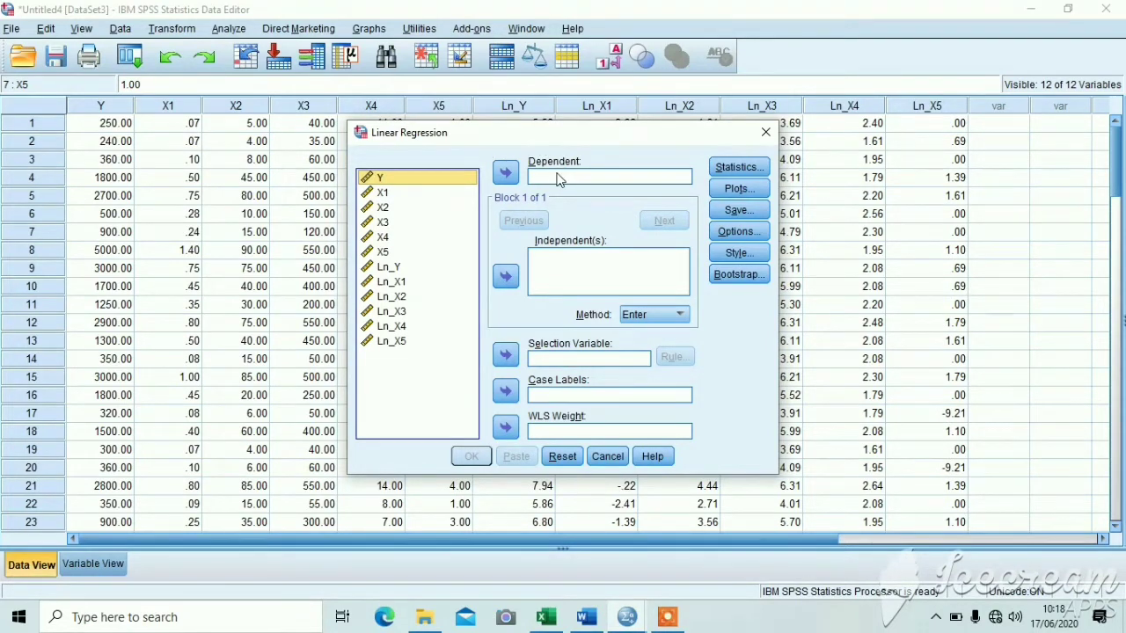
pyautogui.click(405, 267)
pyautogui.click(508, 174)
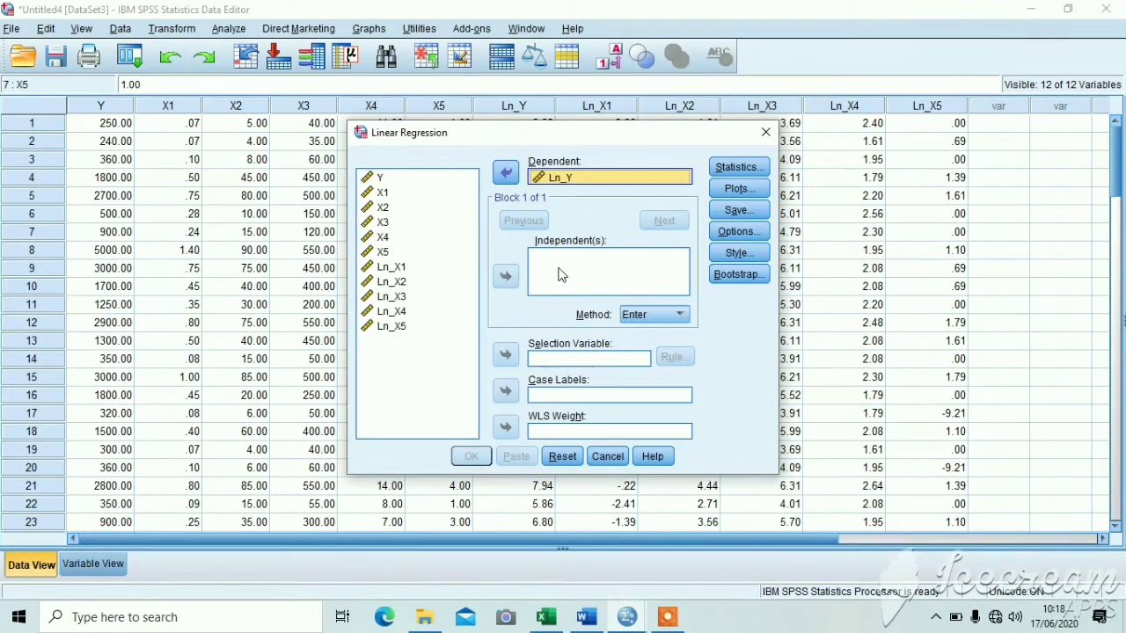
# Assign Ln_X1, Ln_X2, Ln_X3, Ln_X4 and Ln_X5 as the independent variables of the linear regression.
pyautogui.click(403, 267)
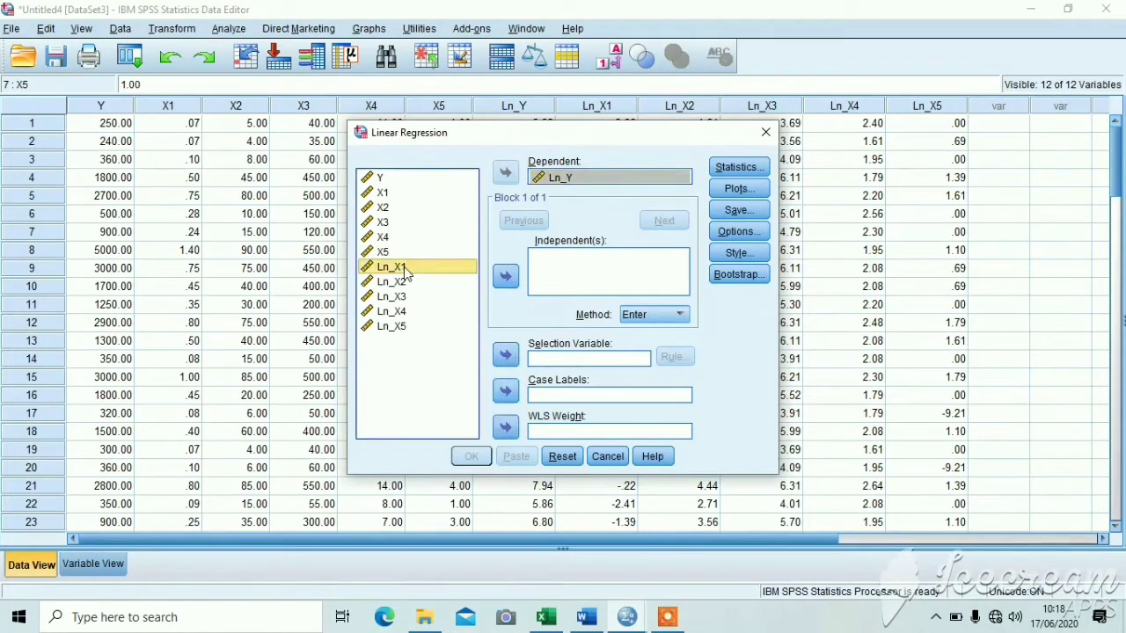
pyautogui.hotkey('shift', 'Down')
pyautogui.hotkey('shift', 'Down')
pyautogui.hotkey('shift', 'Down')
pyautogui.hotkey('shift', 'Down')
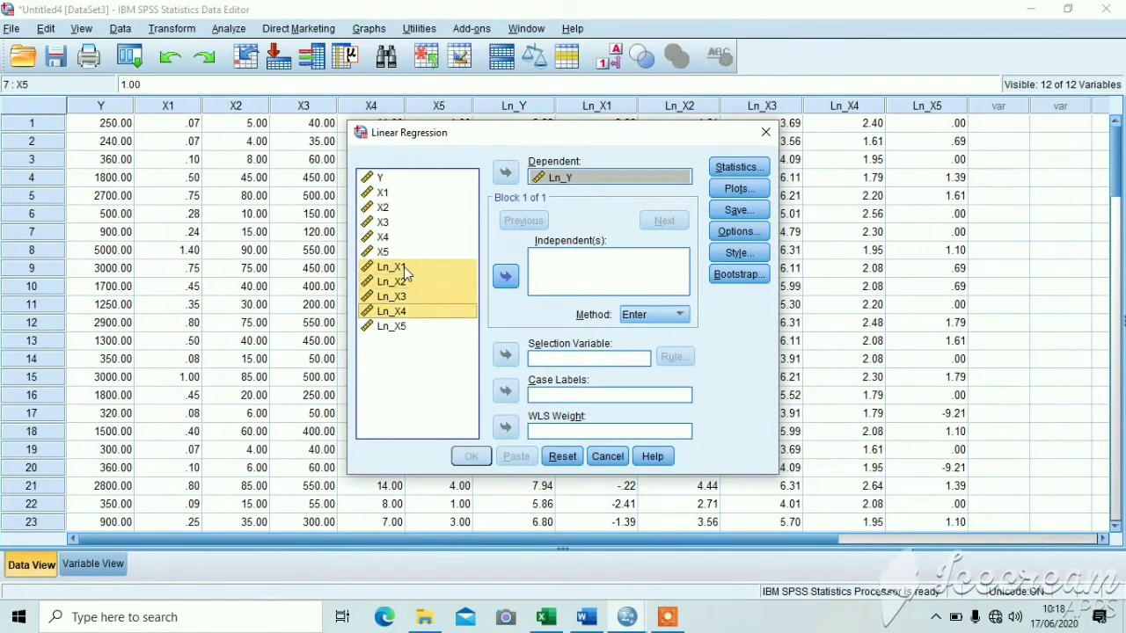
pyautogui.click(505, 278)
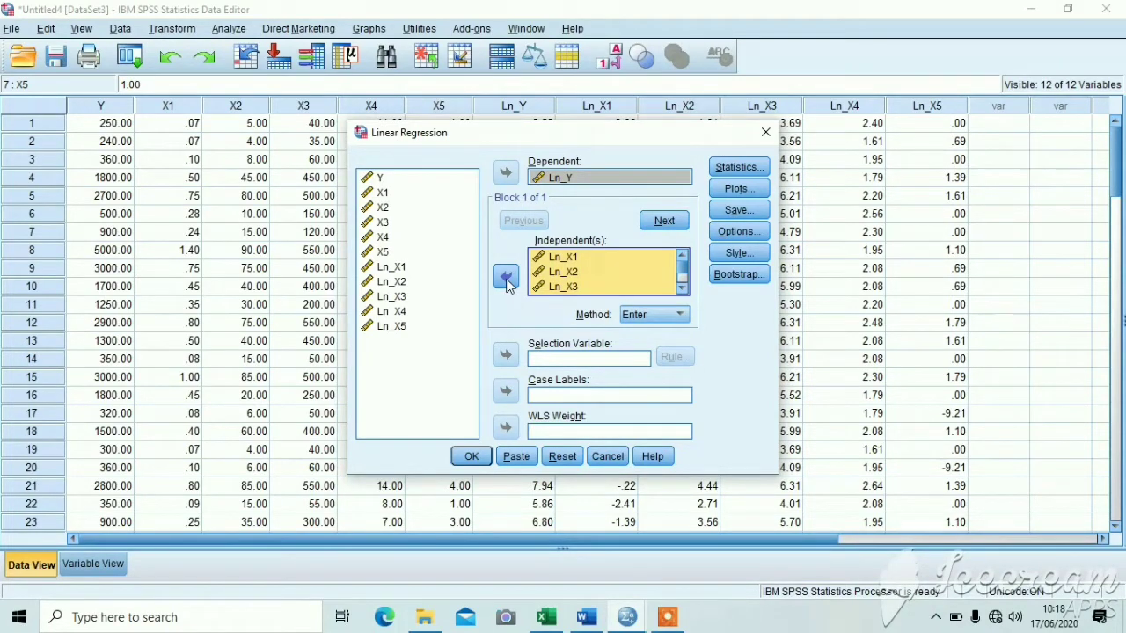
# Add R squared change, Collinearity diagnostics and Durbin-Watson to the regression statistics.
pyautogui.click(717, 172)
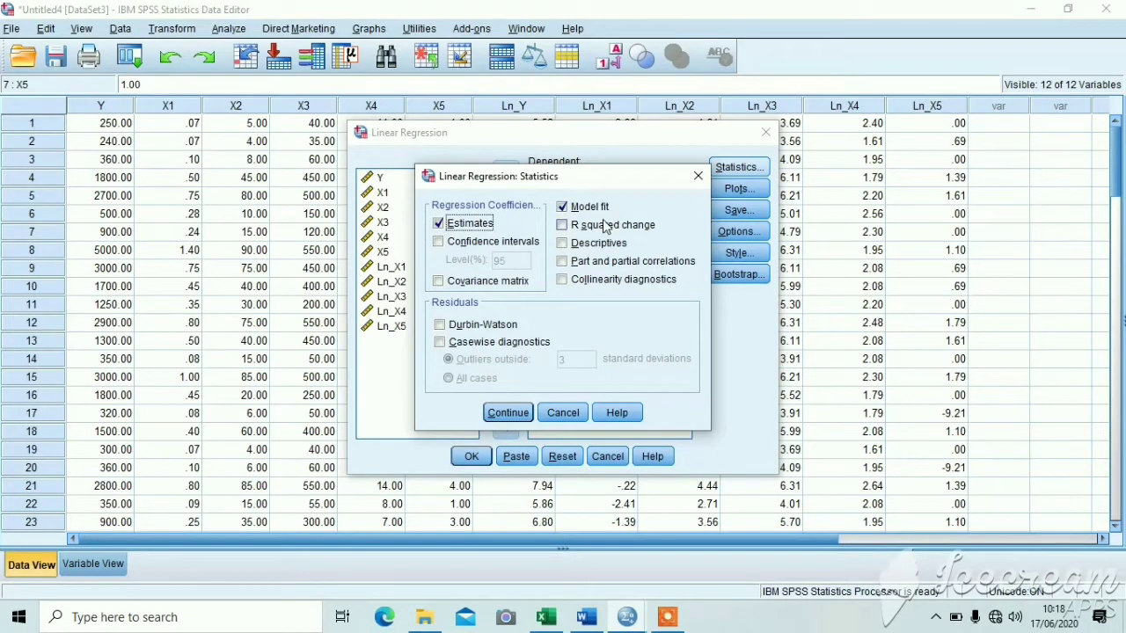
pyautogui.click(603, 231)
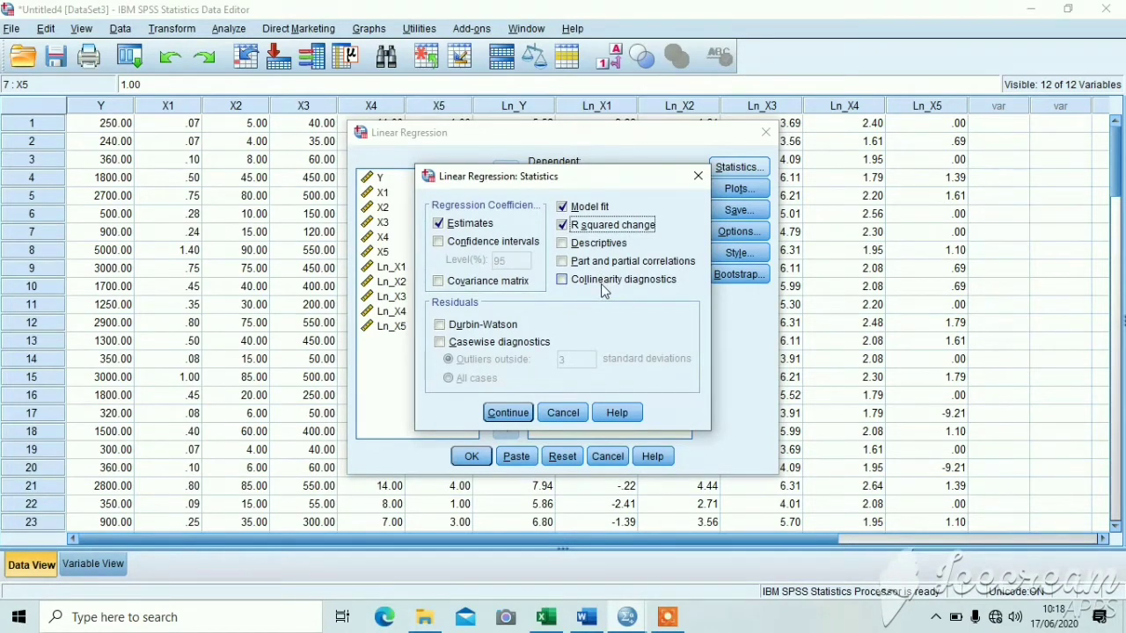
pyautogui.click(605, 291)
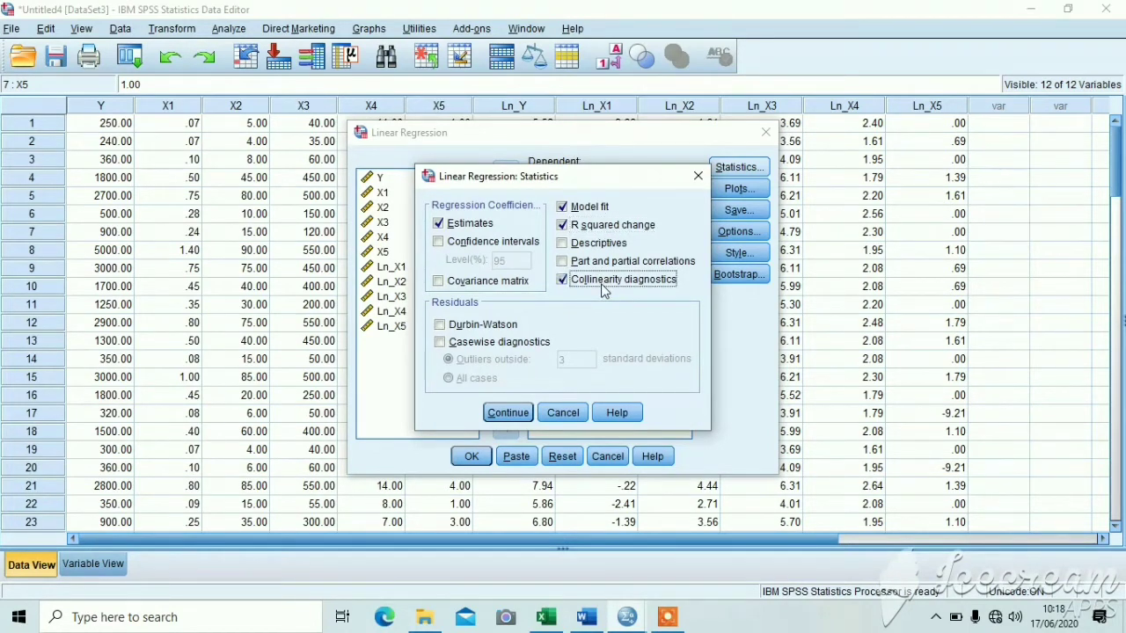
pyautogui.click(511, 328)
pyautogui.click(514, 414)
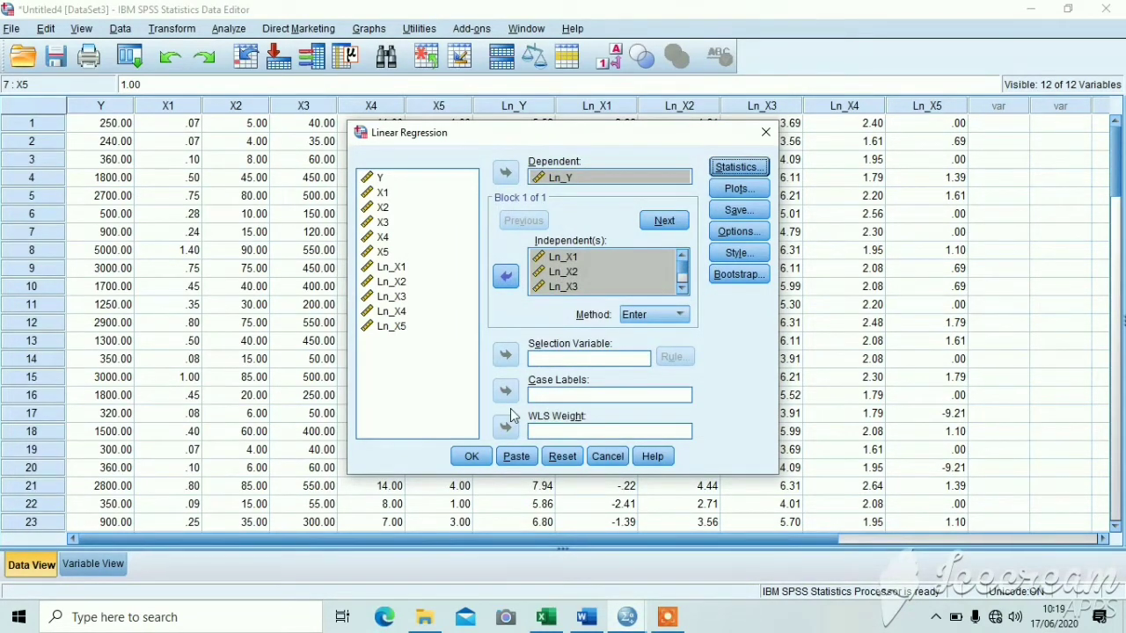
# Set up a scatterplot with *SRESID as Y and *ZPRED as X plus a normal probability plot, and run the regression.
pyautogui.click(726, 190)
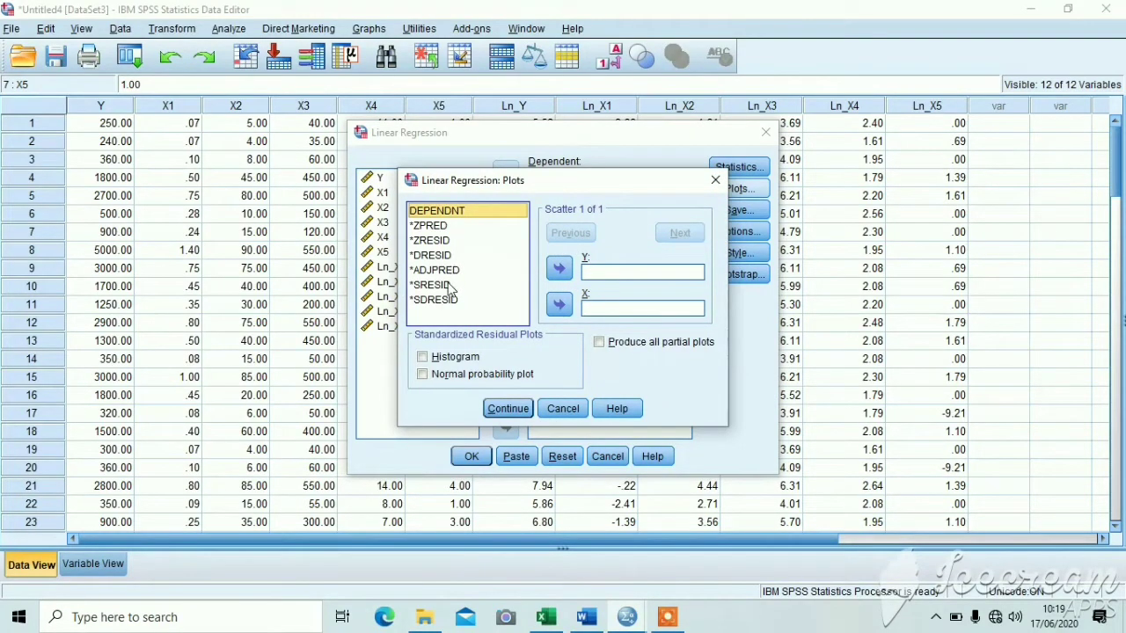
pyautogui.click(449, 286)
pyautogui.click(559, 268)
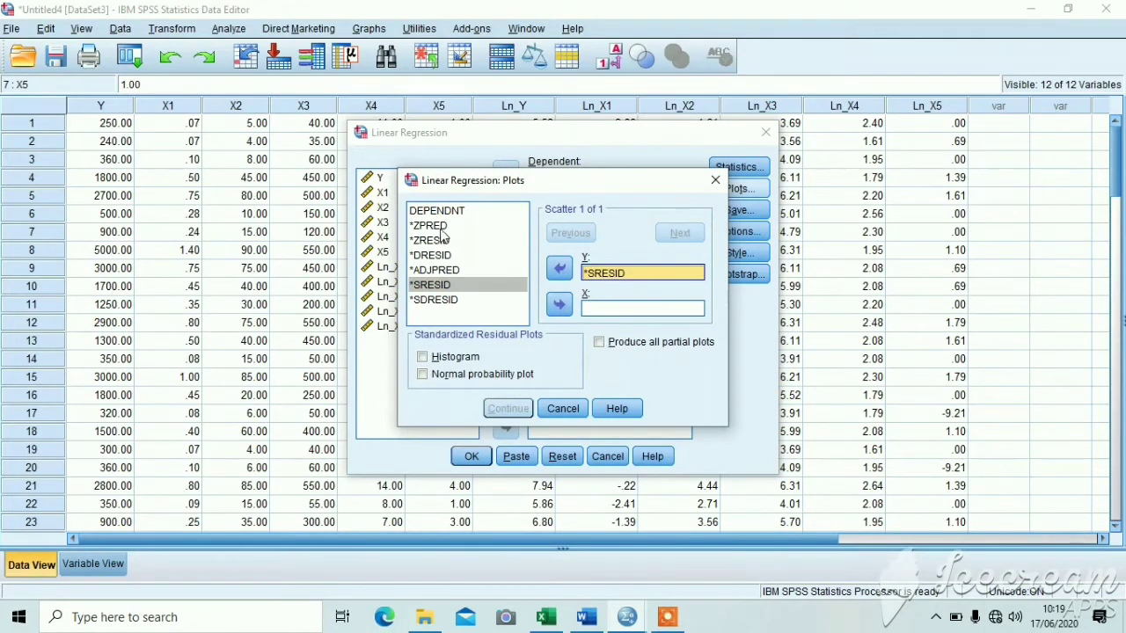
pyautogui.click(435, 226)
pyautogui.click(559, 305)
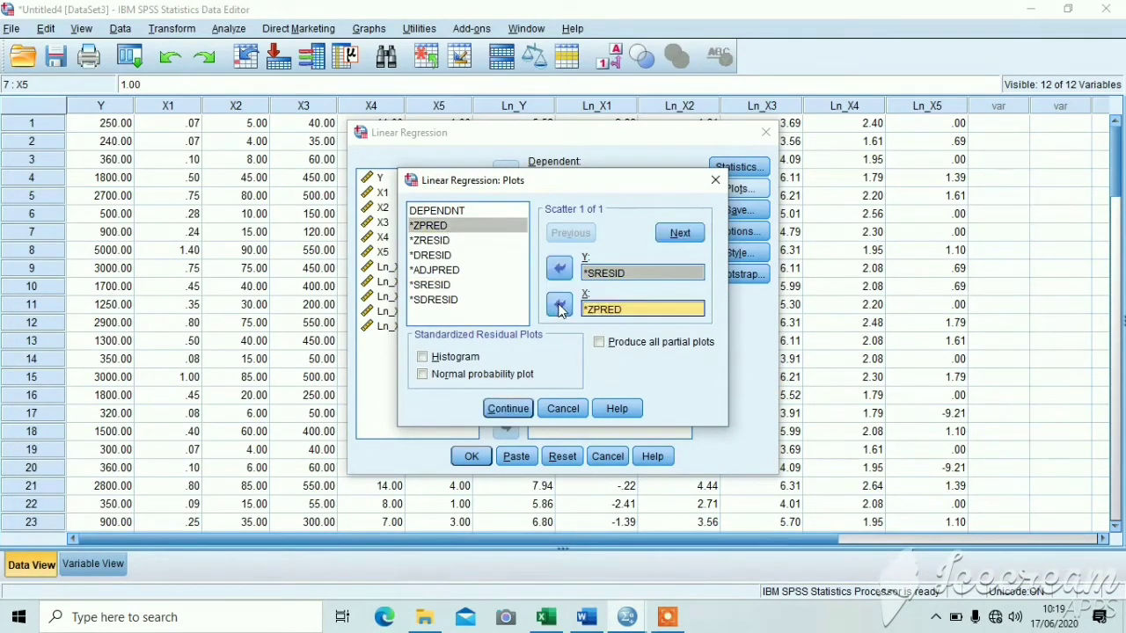
pyautogui.click(473, 378)
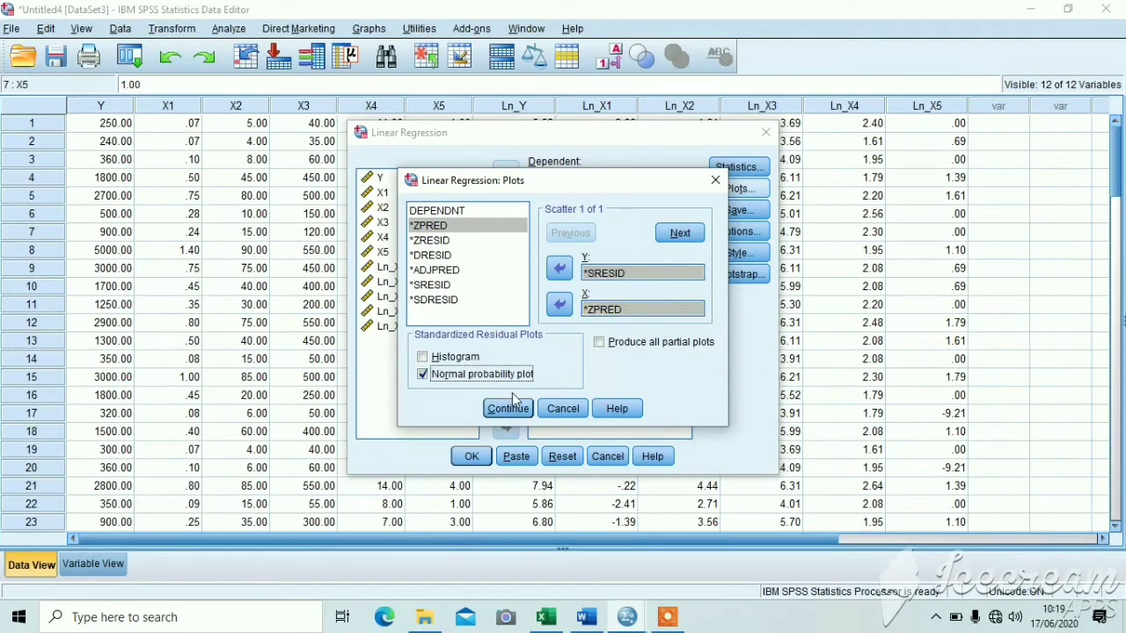
pyautogui.click(511, 409)
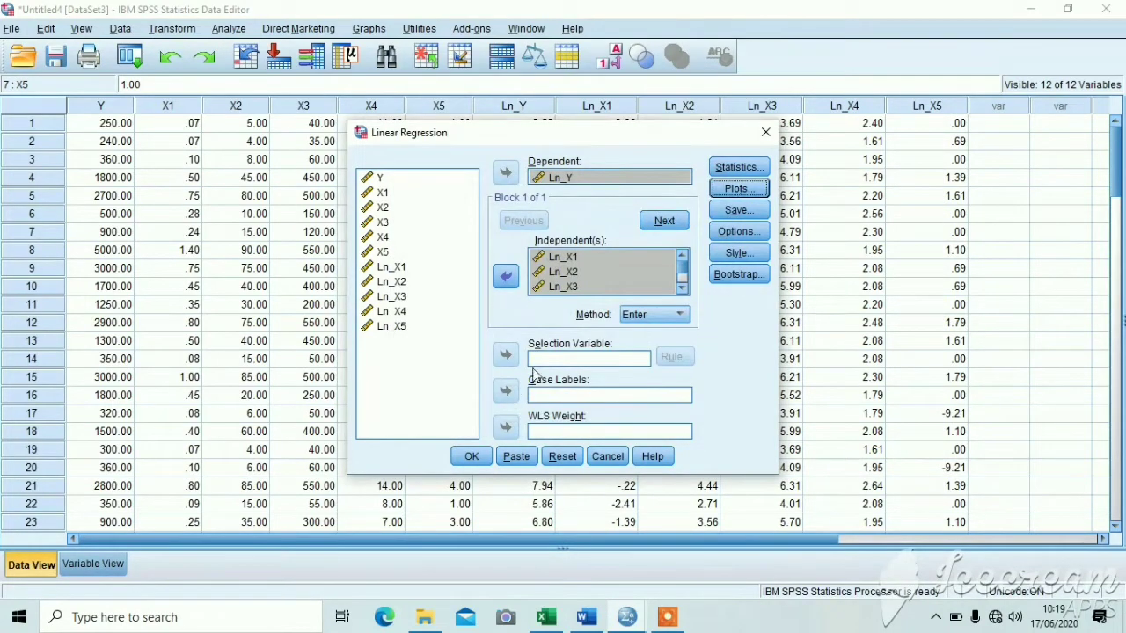
pyautogui.click(469, 456)
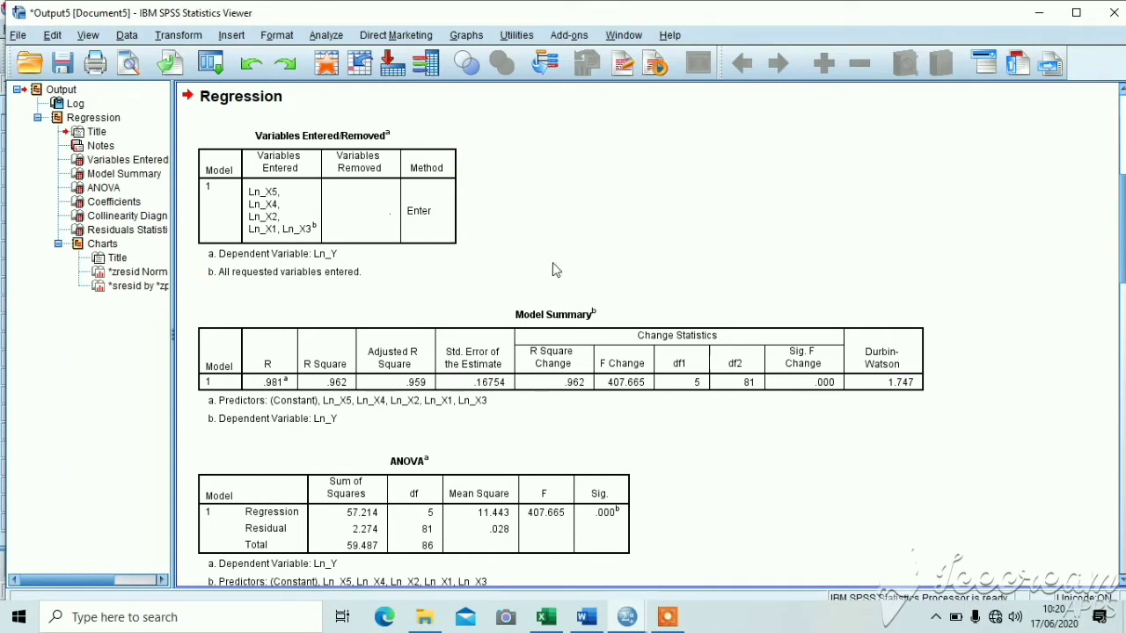
# Look through the regression output and examine the Normal P-P plot of the standardized residuals.
pyautogui.scroll(-5, 555, 269)
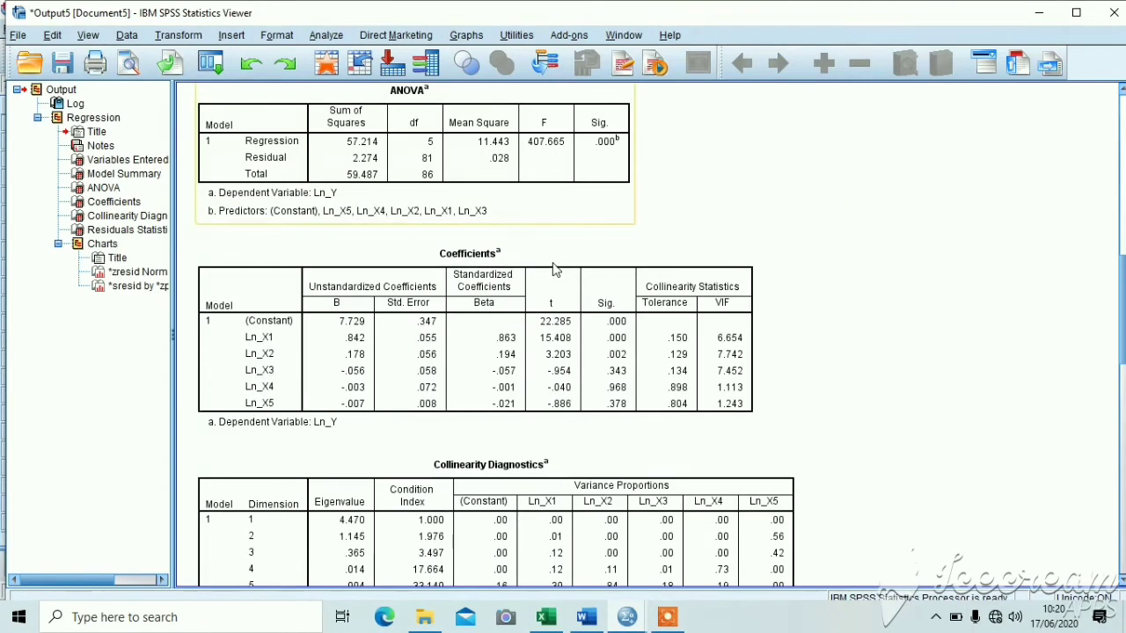
pyautogui.scroll(-15, 555, 269)
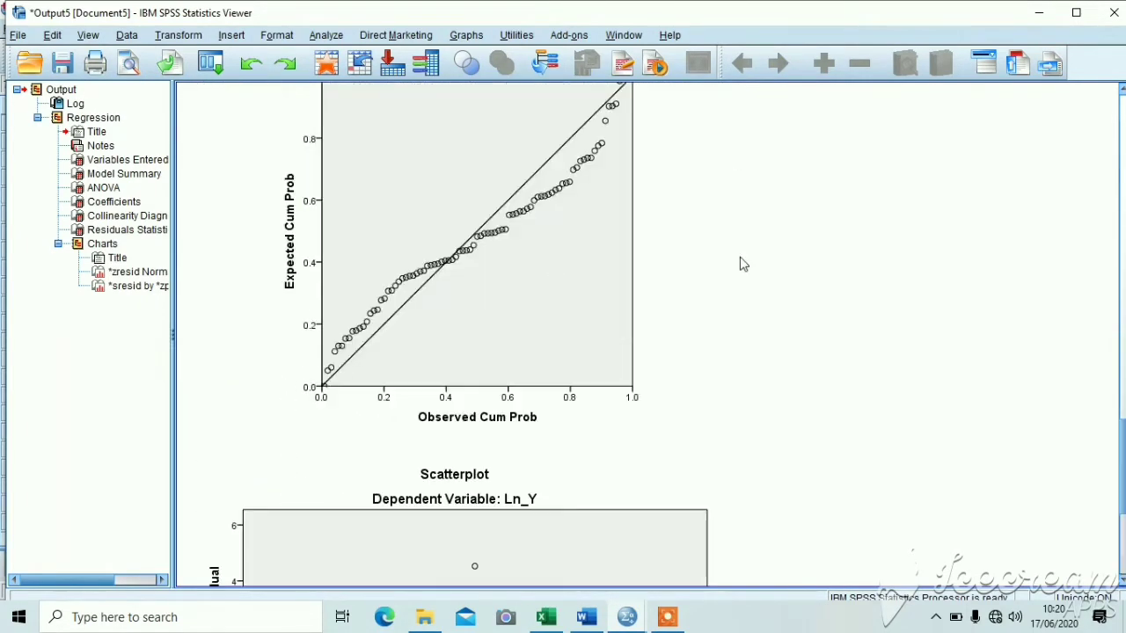
pyautogui.scroll(3, 741, 264)
pyautogui.scroll(-2, 742, 264)
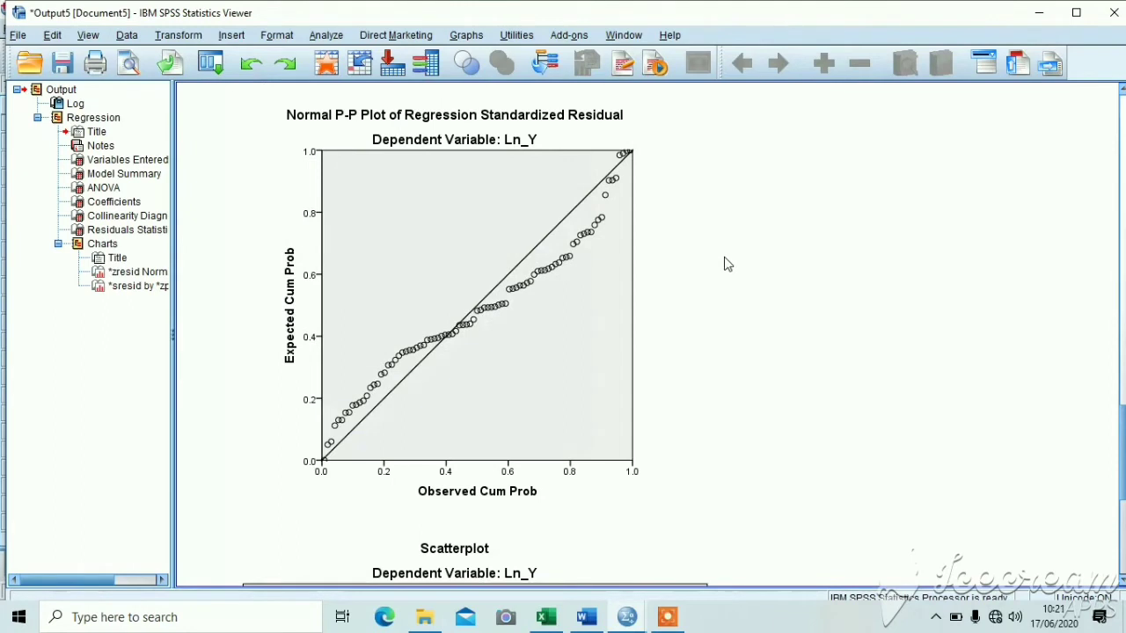
pyautogui.scroll(2, 728, 264)
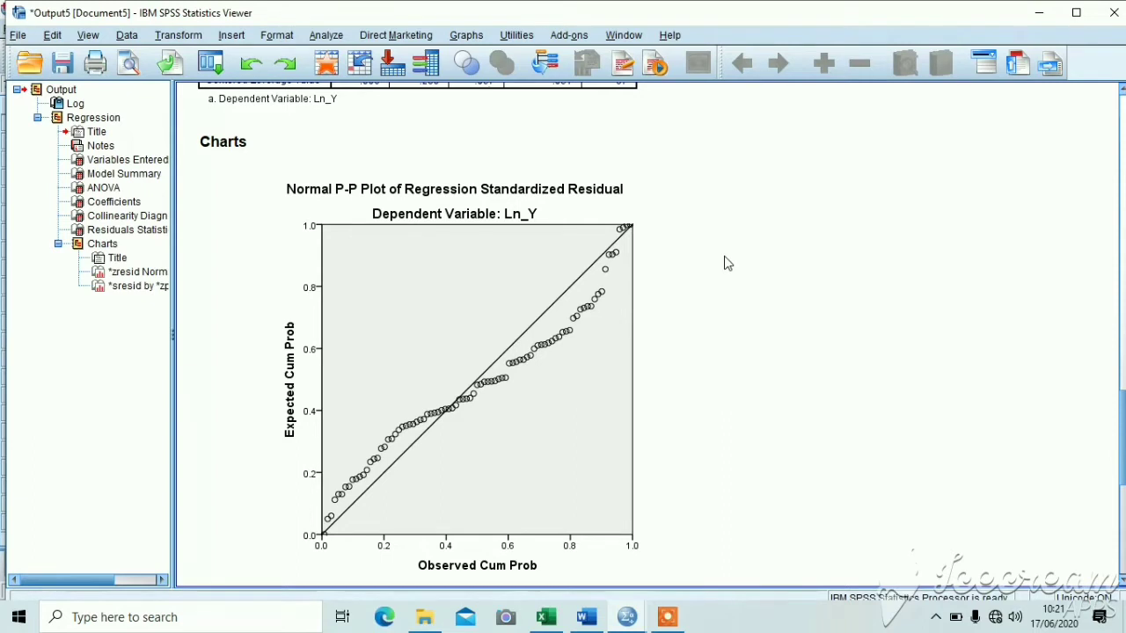
pyautogui.click(709, 277)
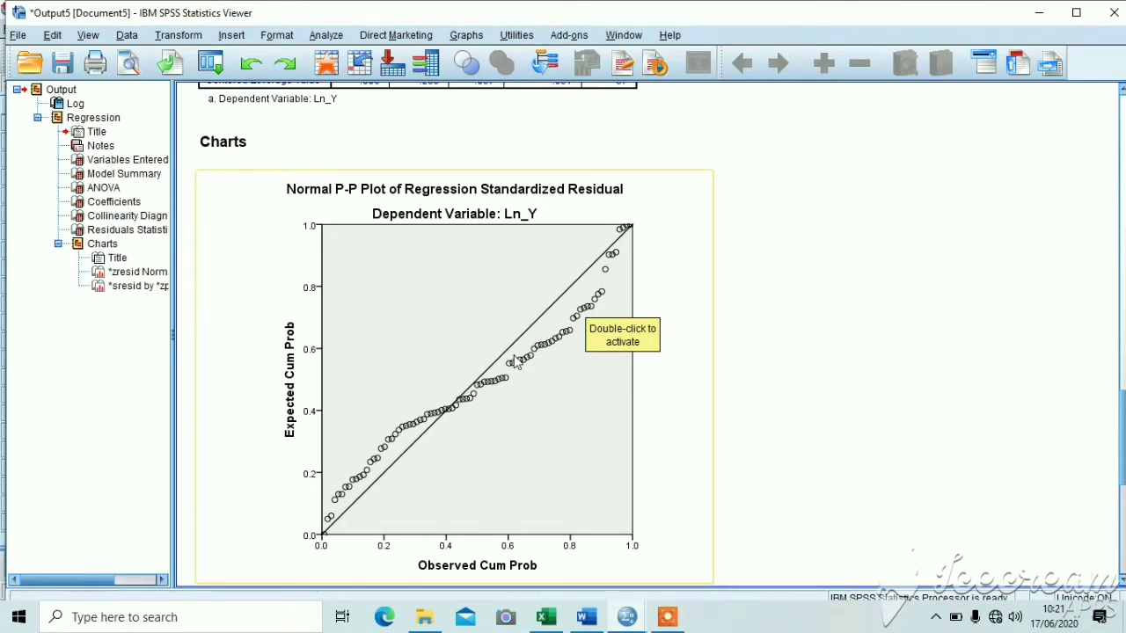
pyautogui.scroll(-3, 515, 361)
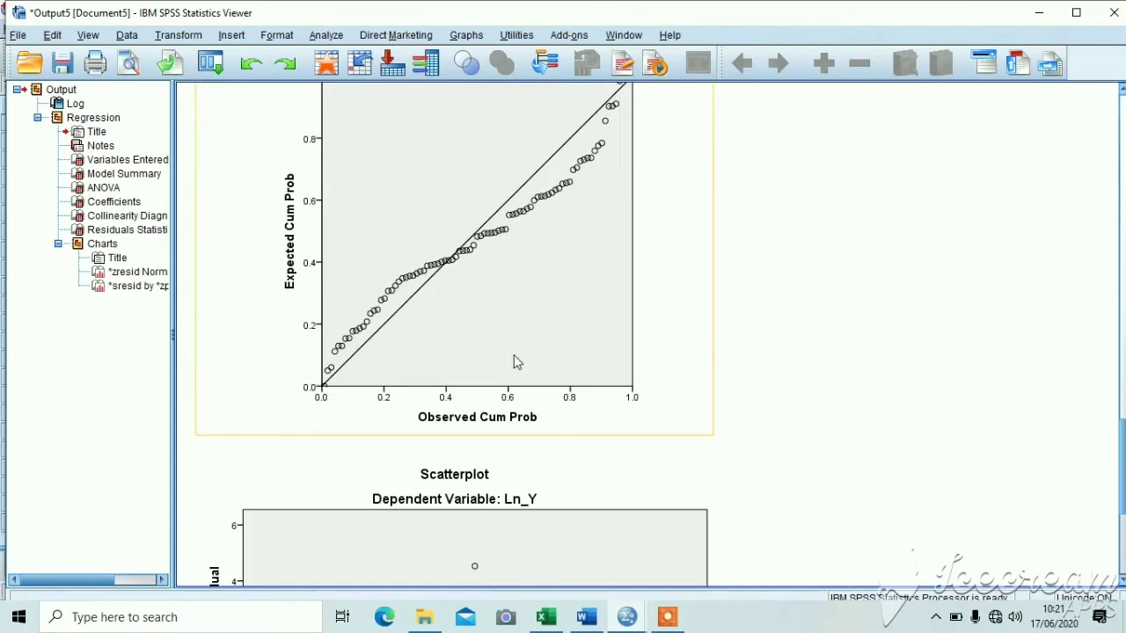
pyautogui.scroll(1, 516, 362)
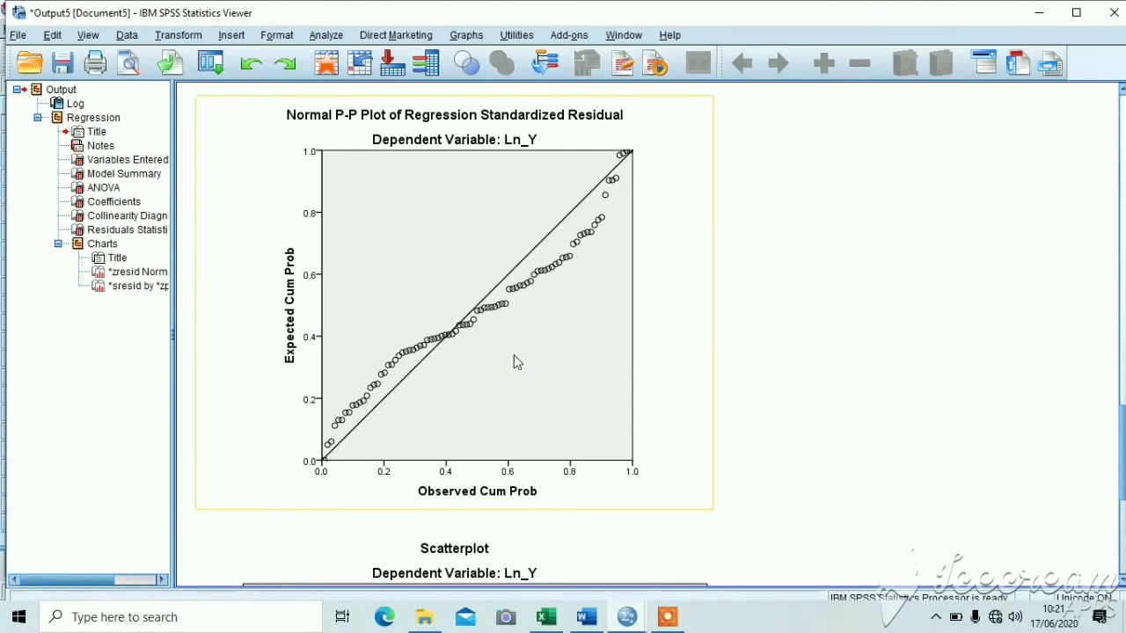
# Examine the Tolerance and VIF values in the Coefficients table and the Durbin-Watson value in the Model Summary.
pyautogui.scroll(10, 525, 356)
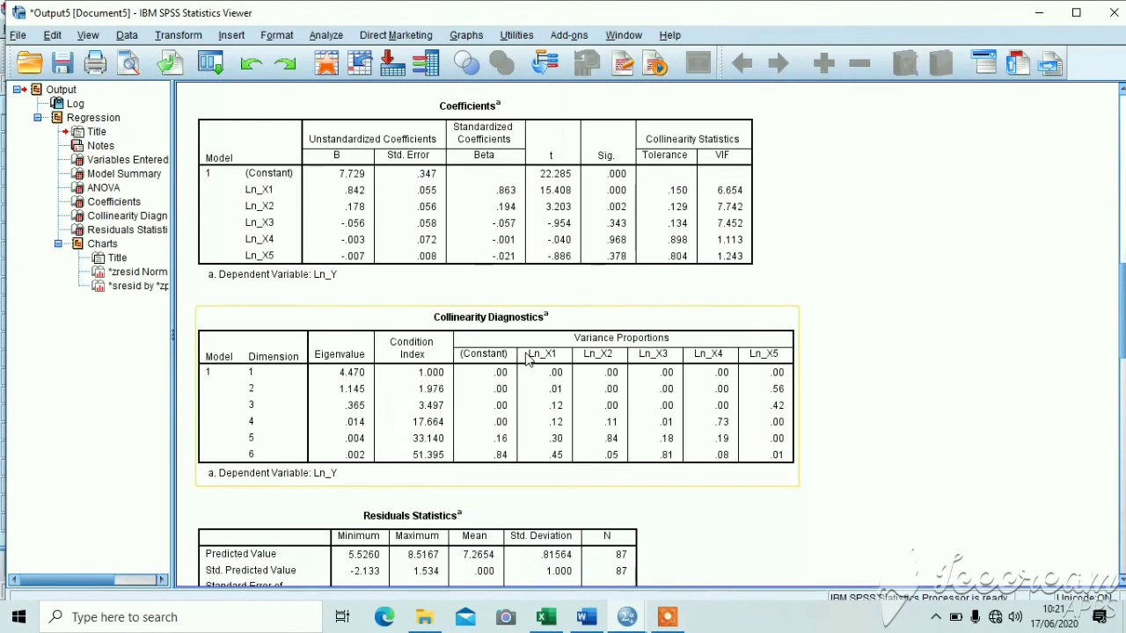
pyautogui.scroll(5, 528, 358)
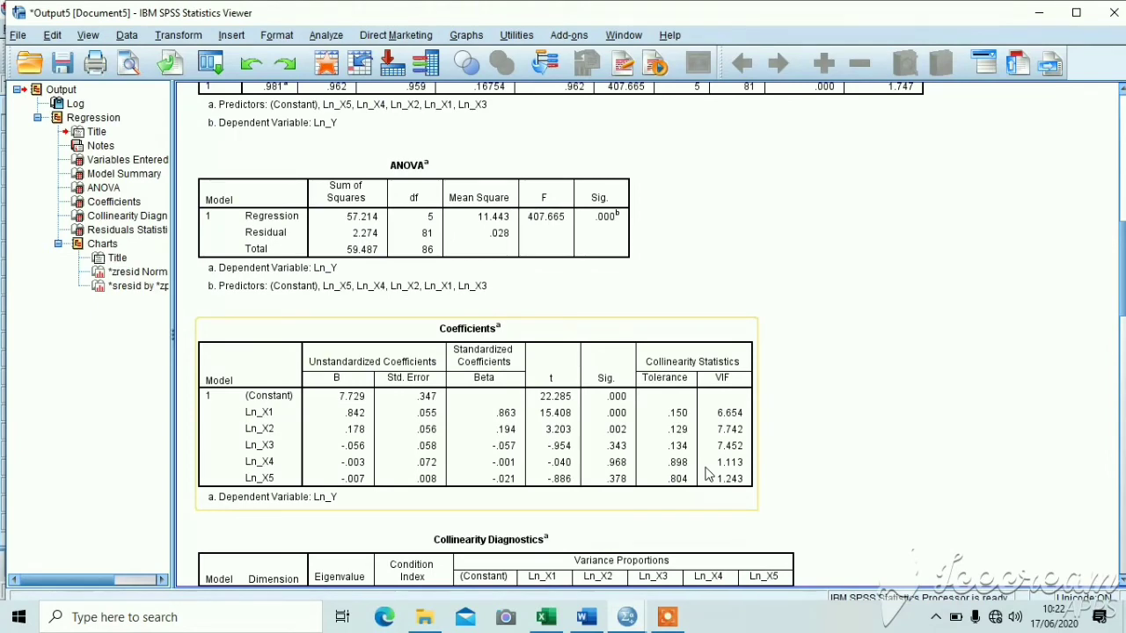
pyautogui.scroll(5, 708, 474)
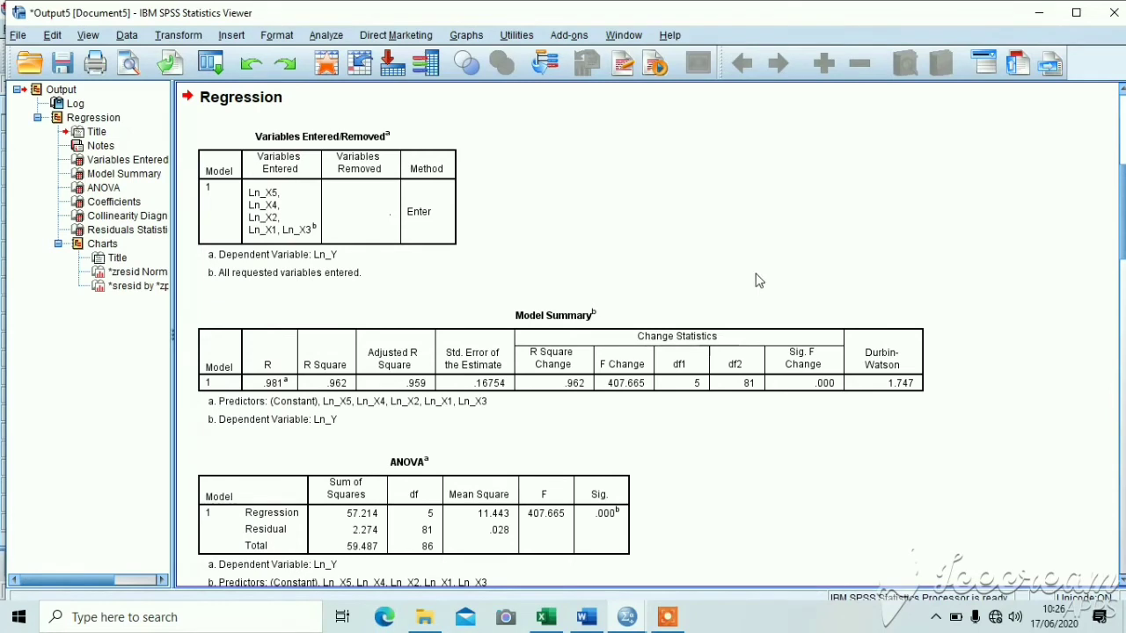
pyautogui.click(839, 368)
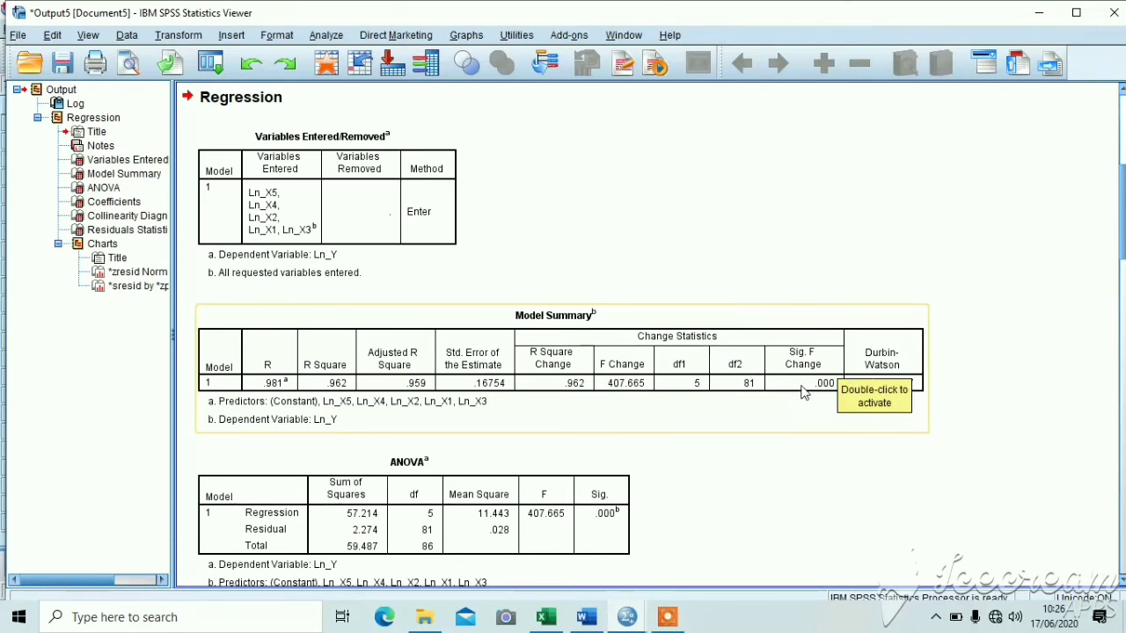
pyautogui.click(962, 373)
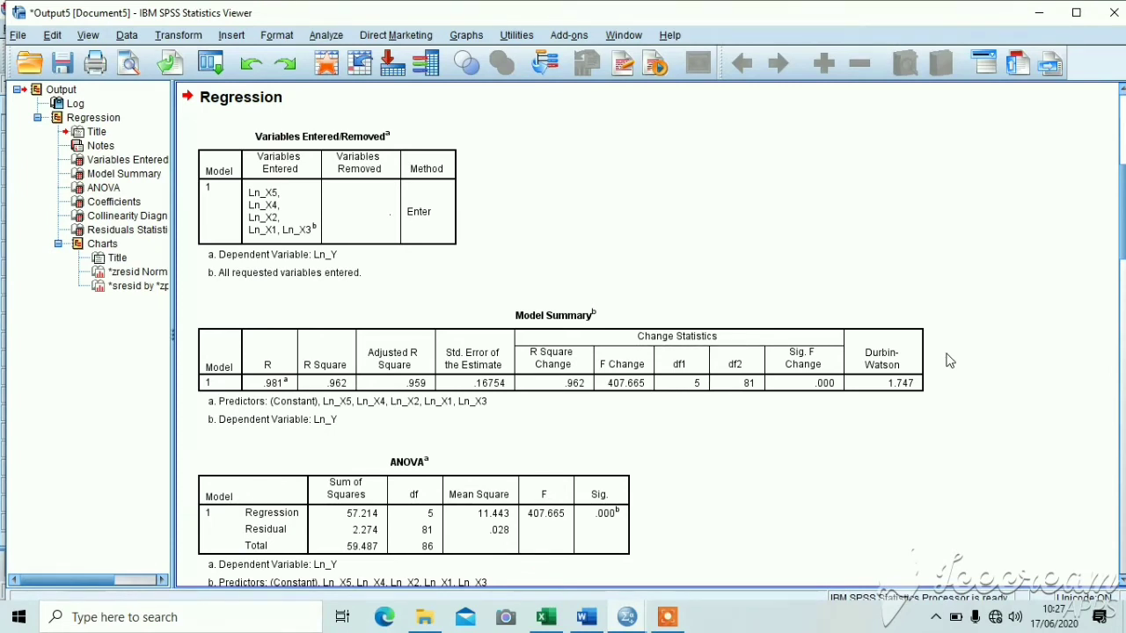
pyautogui.click(892, 389)
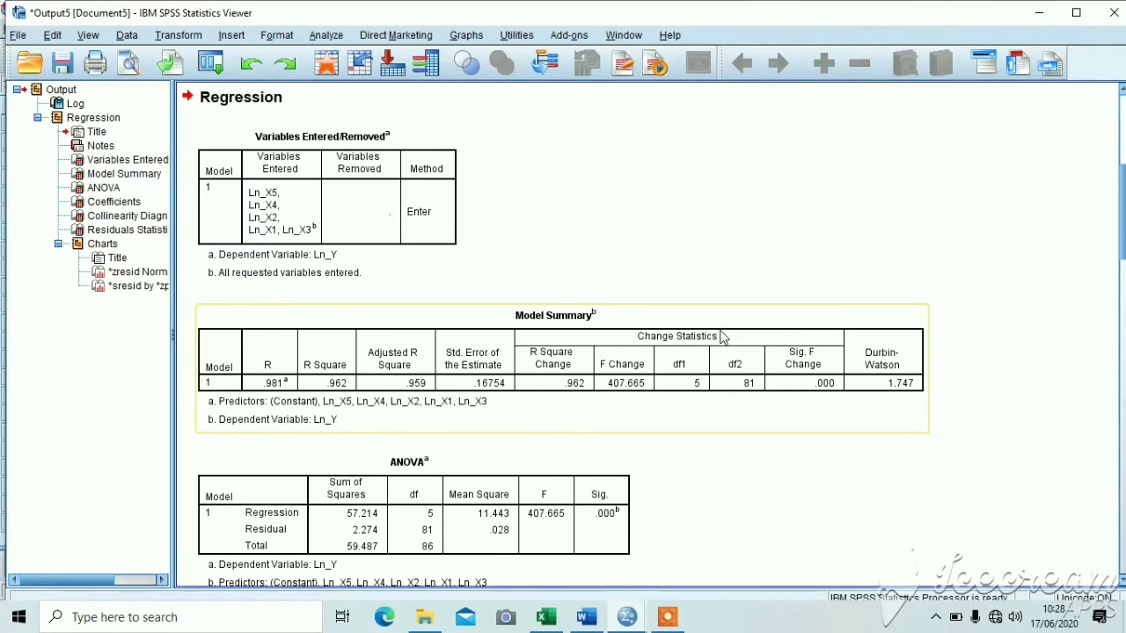
# Examine the scatterplot of studentized residuals at the end of the regression output.
pyautogui.scroll(-2, 721, 338)
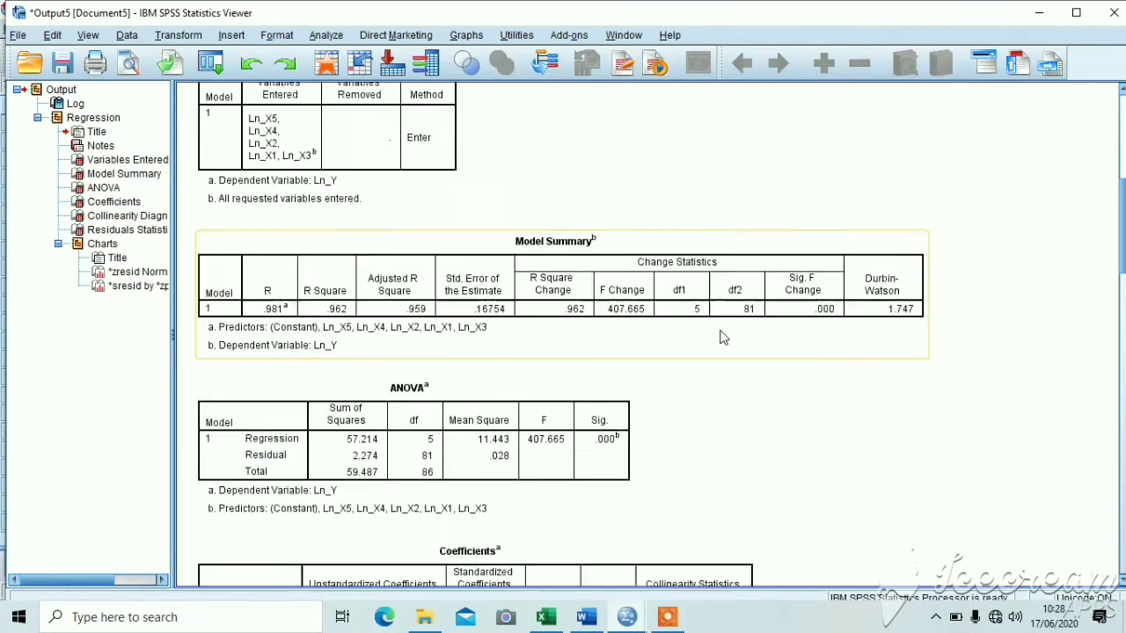
pyautogui.scroll(-20, 721, 338)
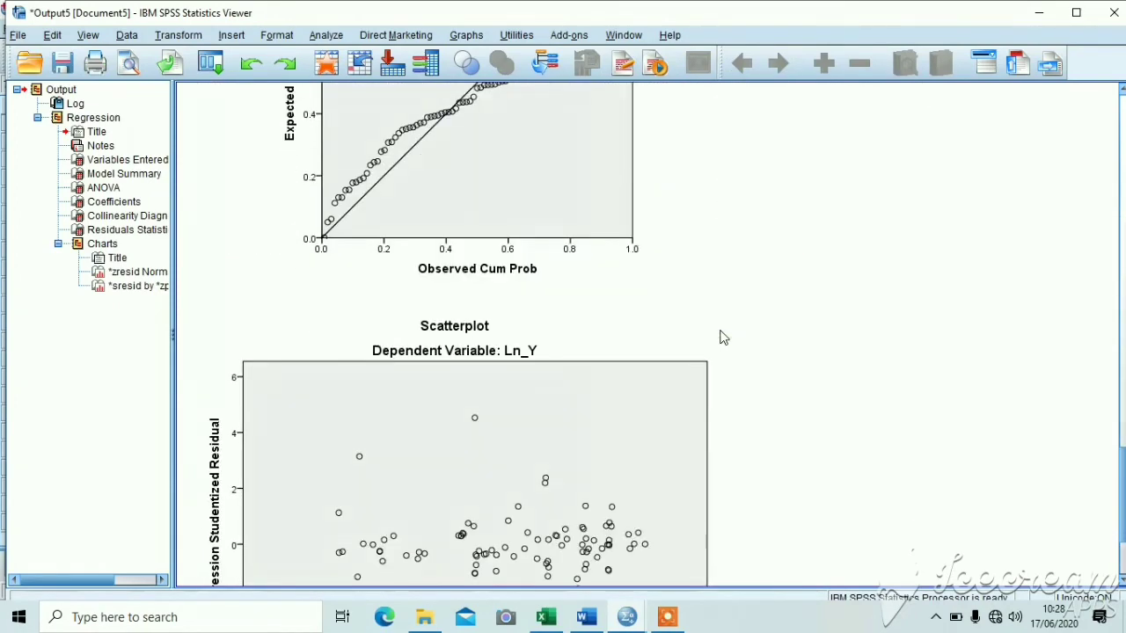
pyautogui.scroll(-2, 722, 337)
pyautogui.scroll(-3, 721, 338)
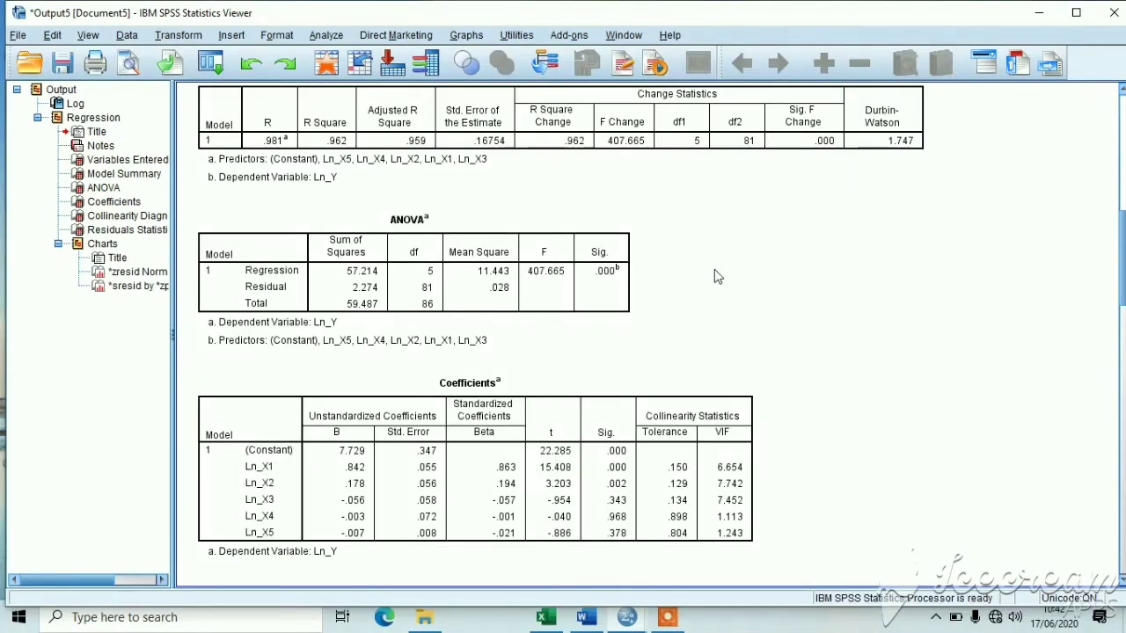
# Examine the regression coefficients of the Ln variables, then the ANOVA and Model Summary tables.
pyautogui.scroll(-3, 598, 339)
pyautogui.click(598, 339)
pyautogui.scroll(1, 598, 339)
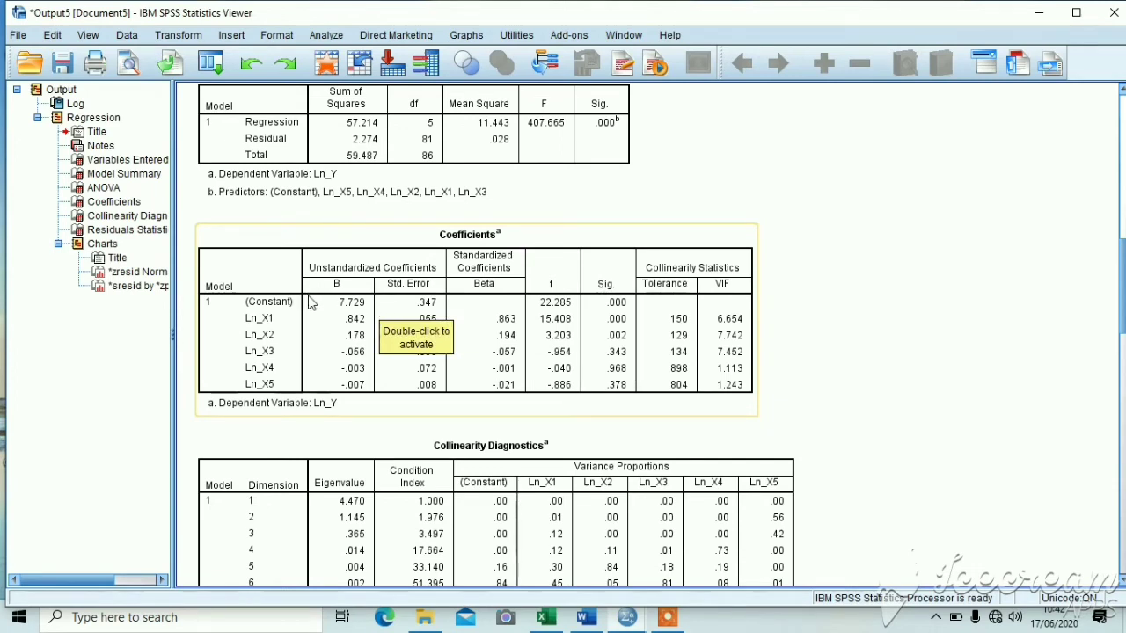
pyautogui.doubleClick(340, 343)
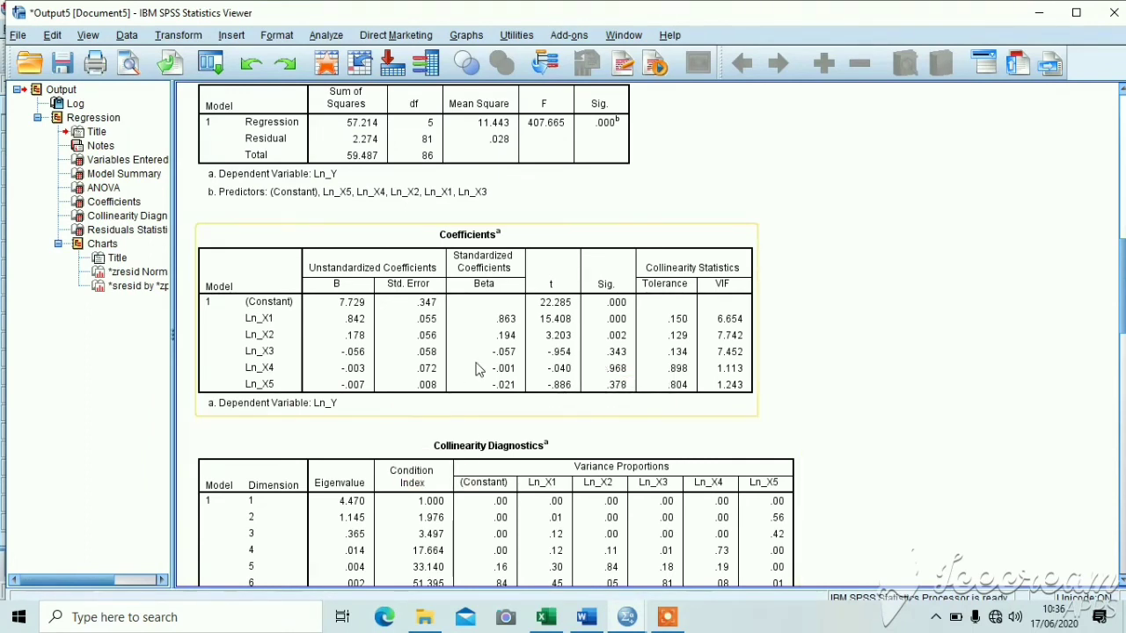
pyautogui.scroll(3, 493, 370)
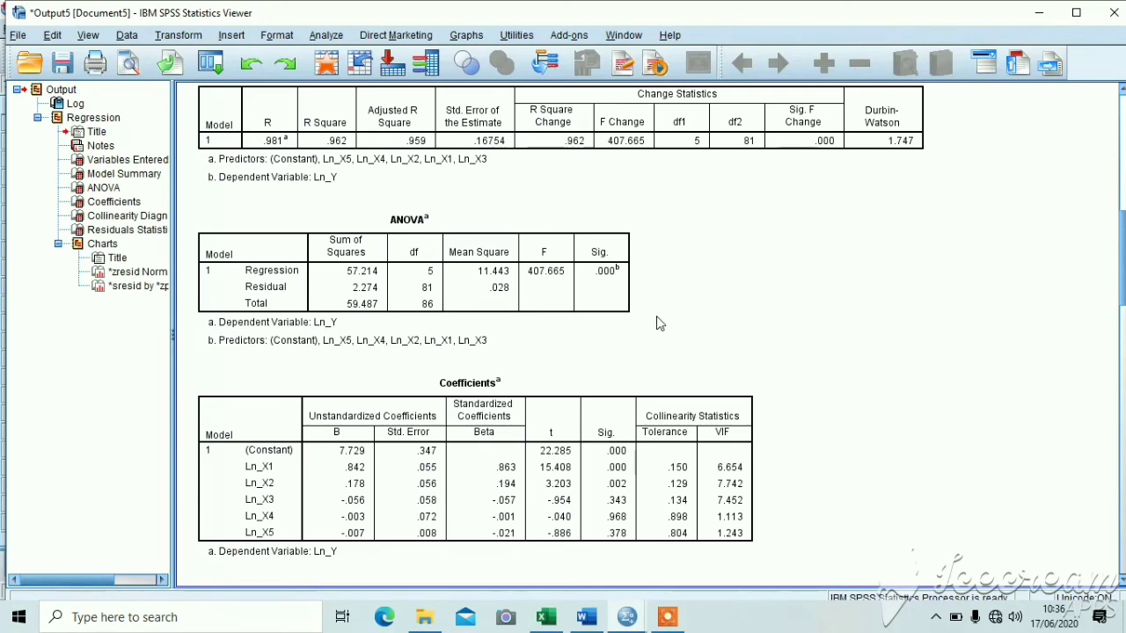
pyautogui.scroll(3, 661, 321)
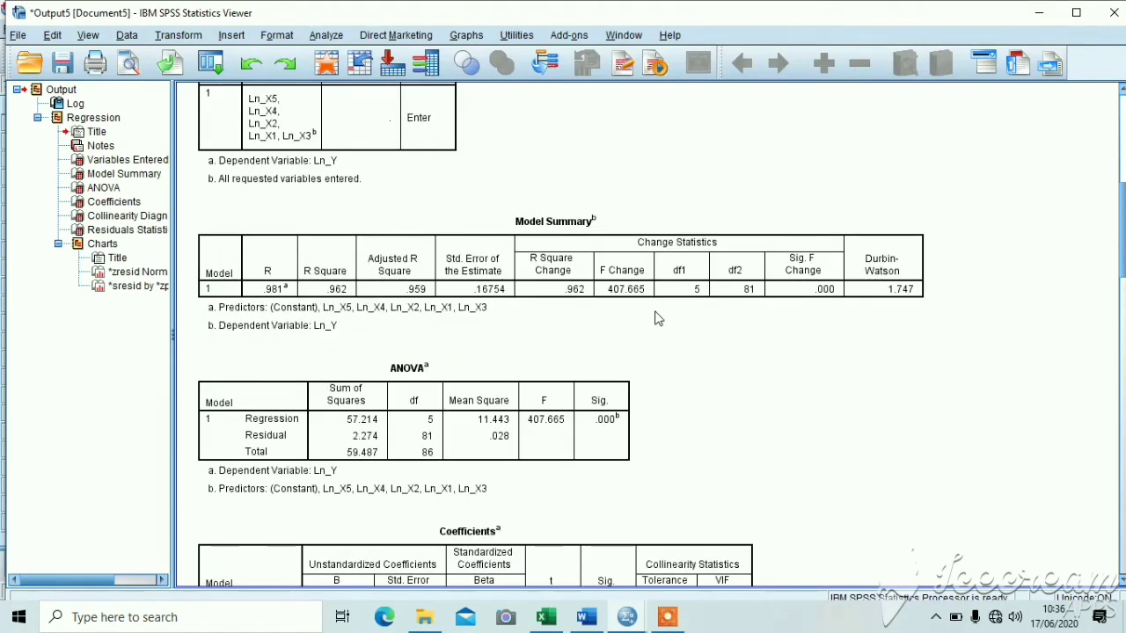